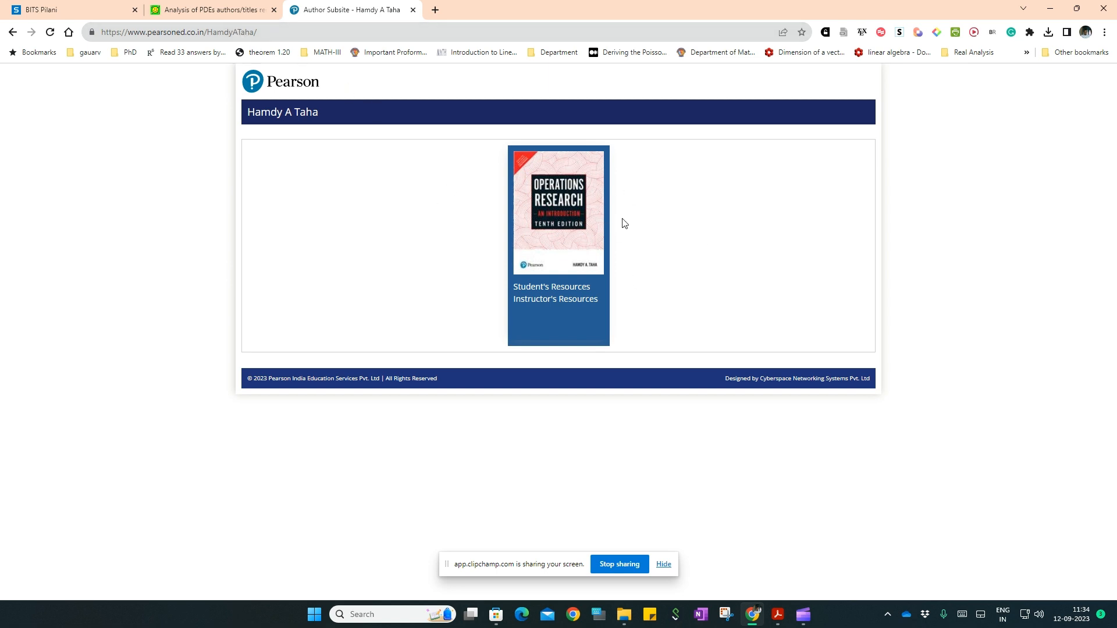
# Open the student's resources for the Operations Research tenth edition and show its downloadable resources
pyautogui.click(572, 288)
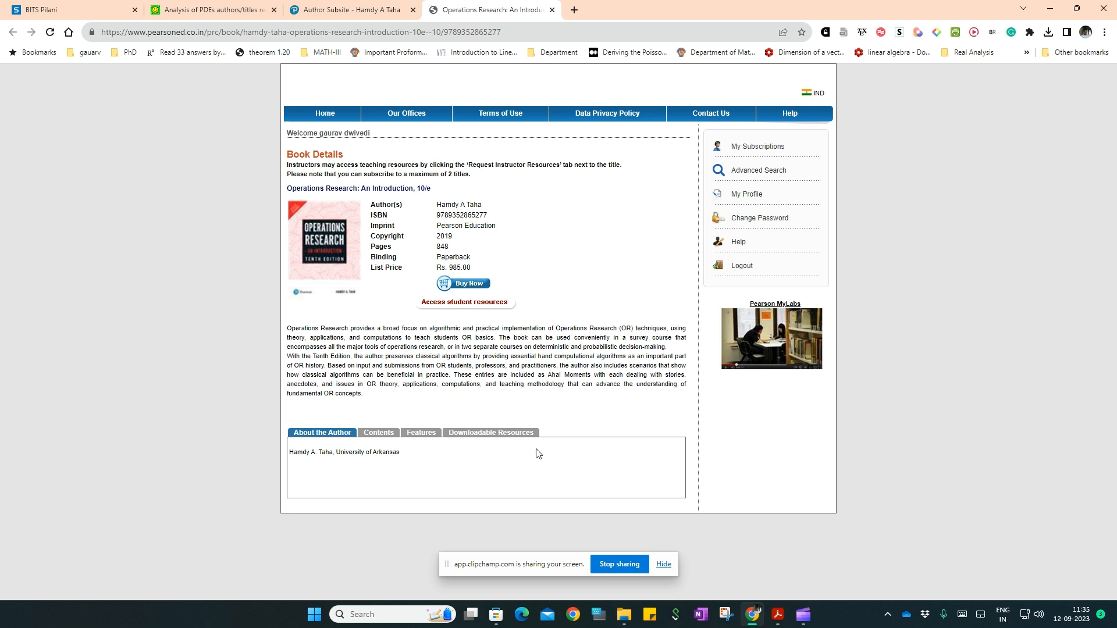
pyautogui.click(482, 438)
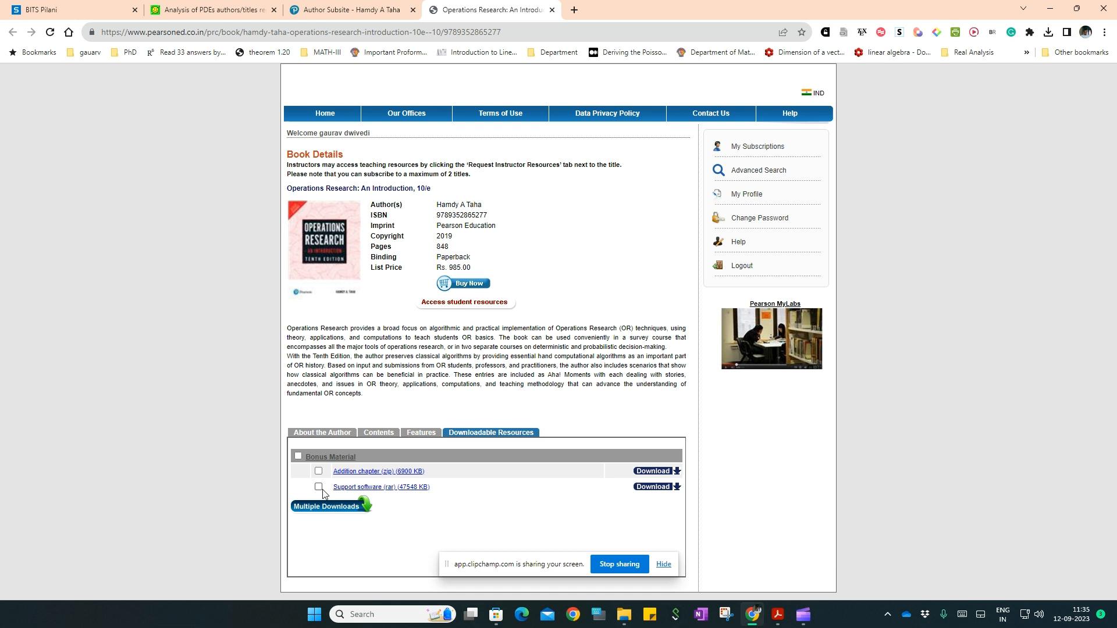
# Switch to File Explorer and open the 10thInstallTora archive's inner folder, found in Downloads under 10184_15357_SoftwareSupport and Software Support
pyautogui.click(624, 615)
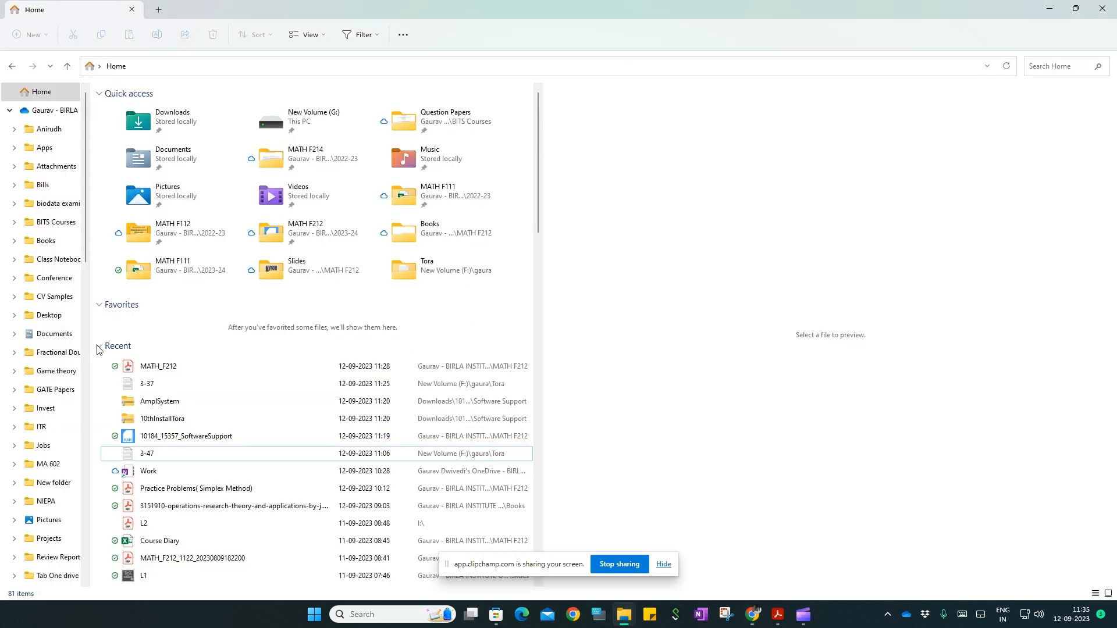
pyautogui.rightClick(171, 416)
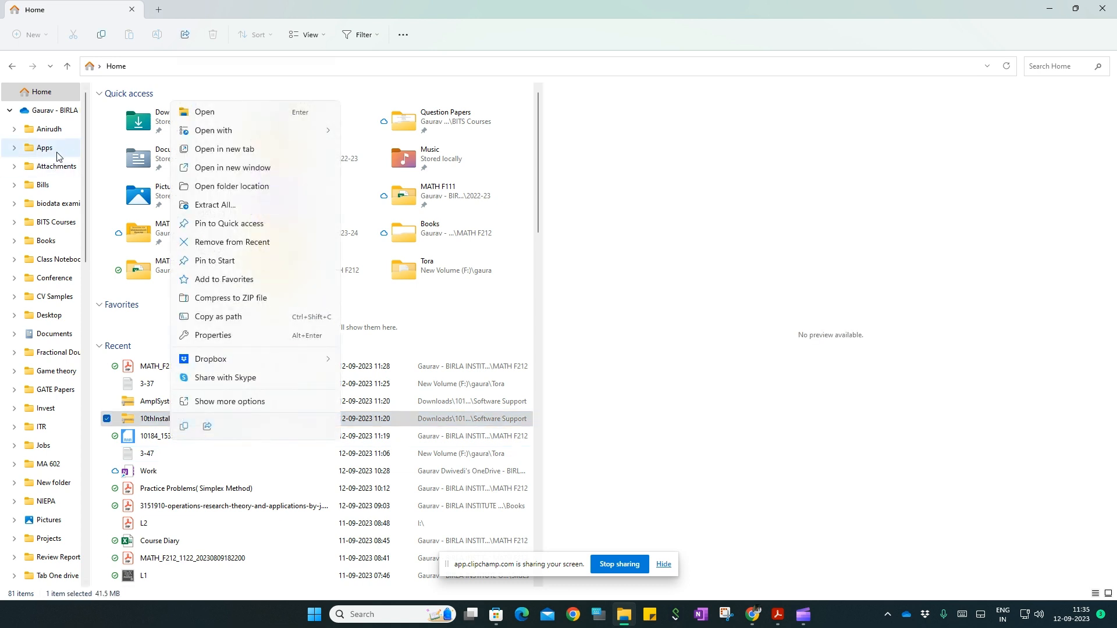
pyautogui.click(138, 121)
pyautogui.doubleClick(138, 121)
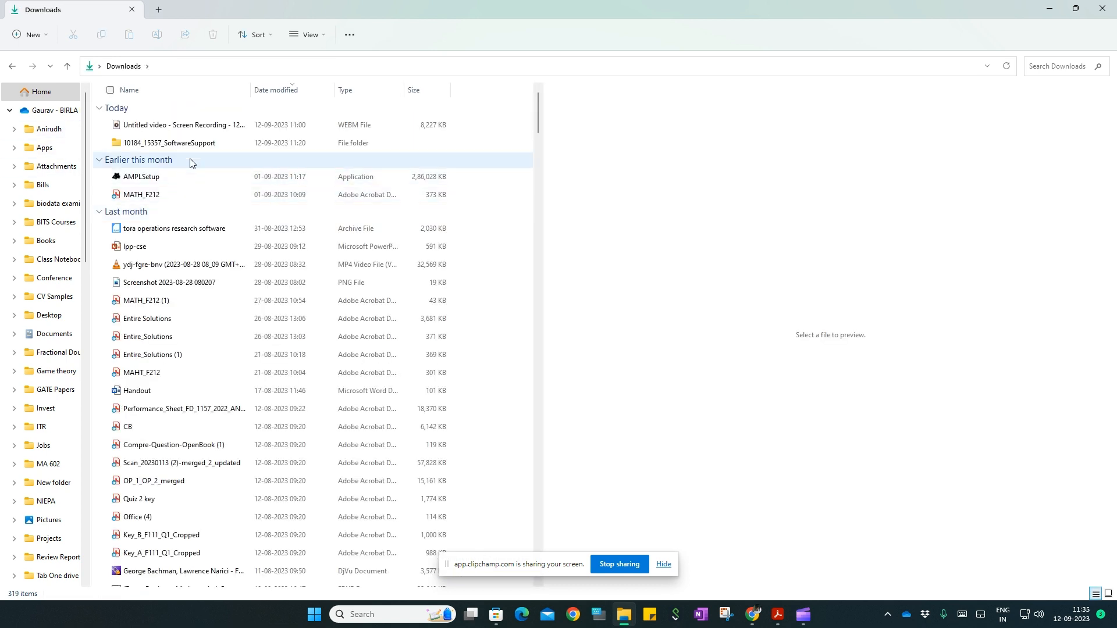
pyautogui.doubleClick(202, 143)
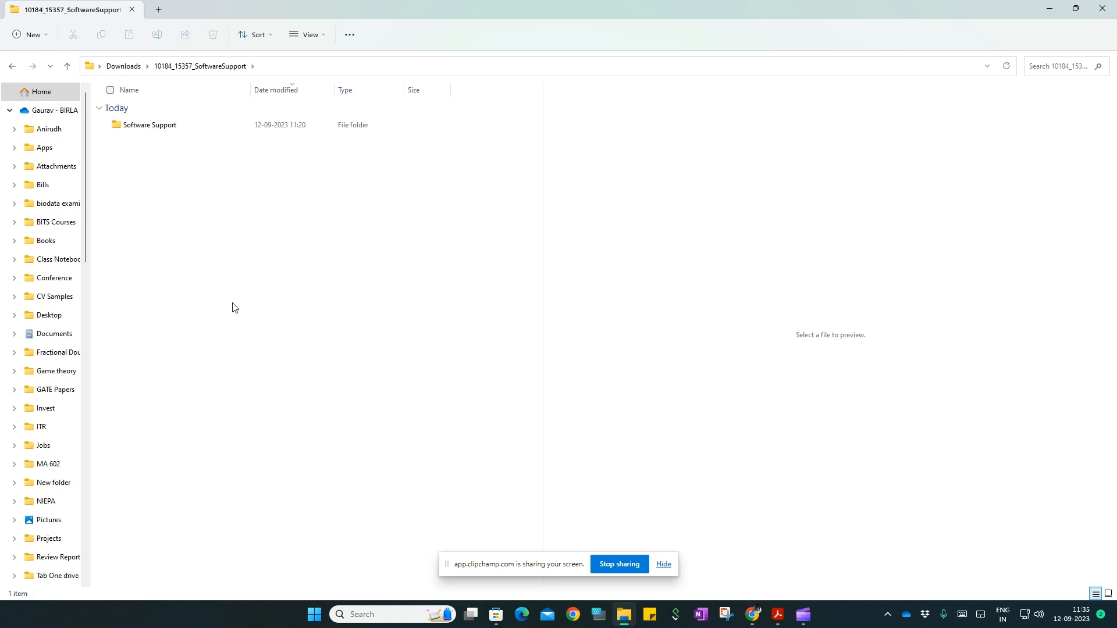
pyautogui.doubleClick(155, 125)
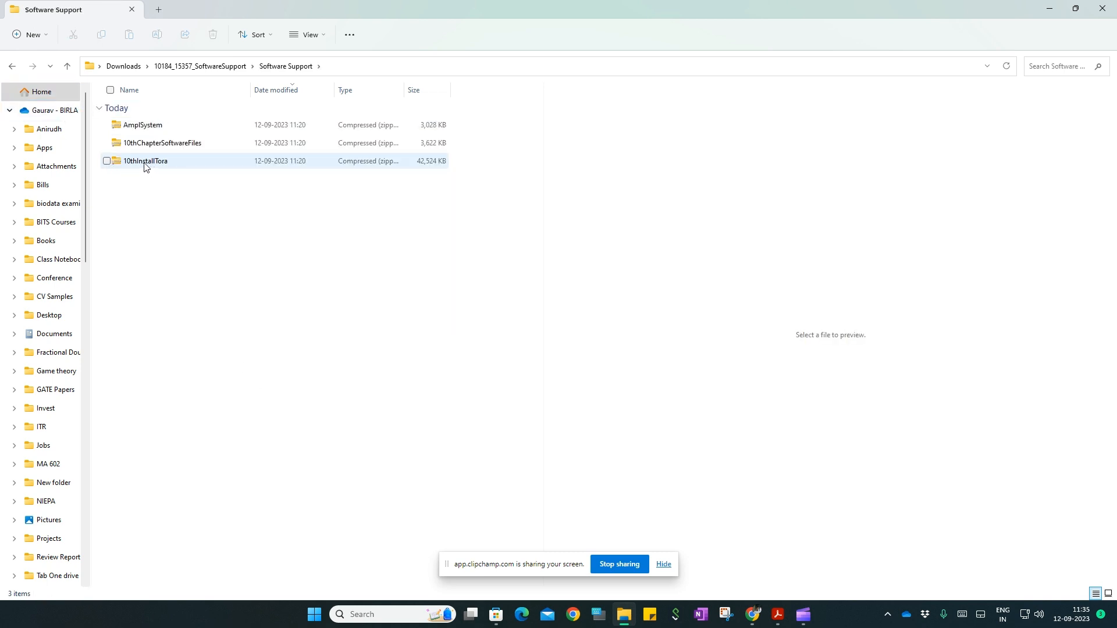
pyautogui.doubleClick(157, 164)
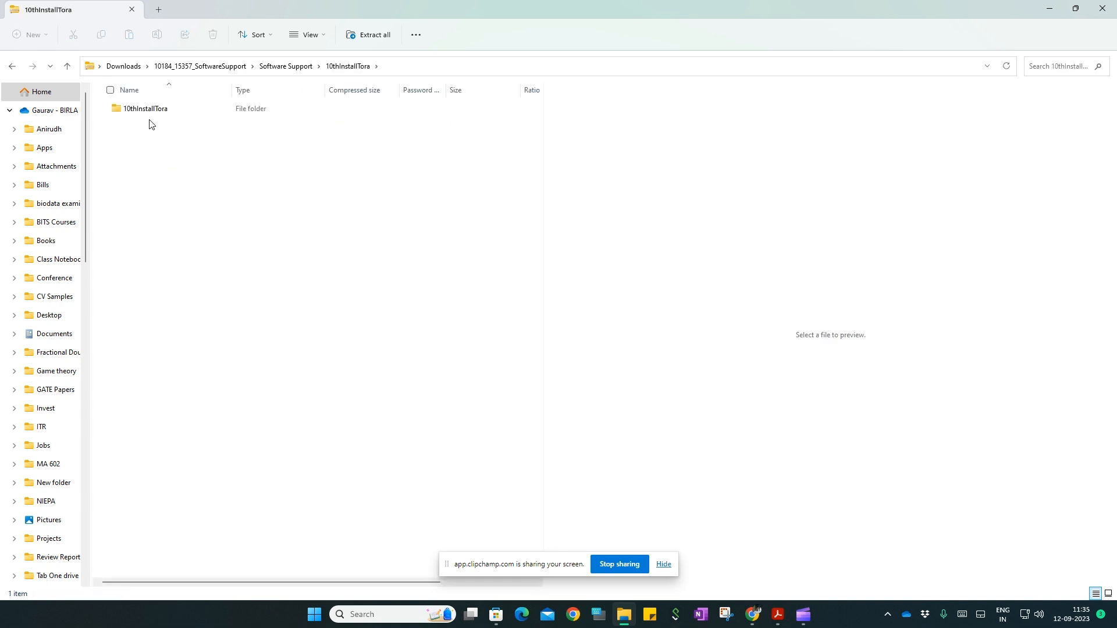
pyautogui.doubleClick(146, 111)
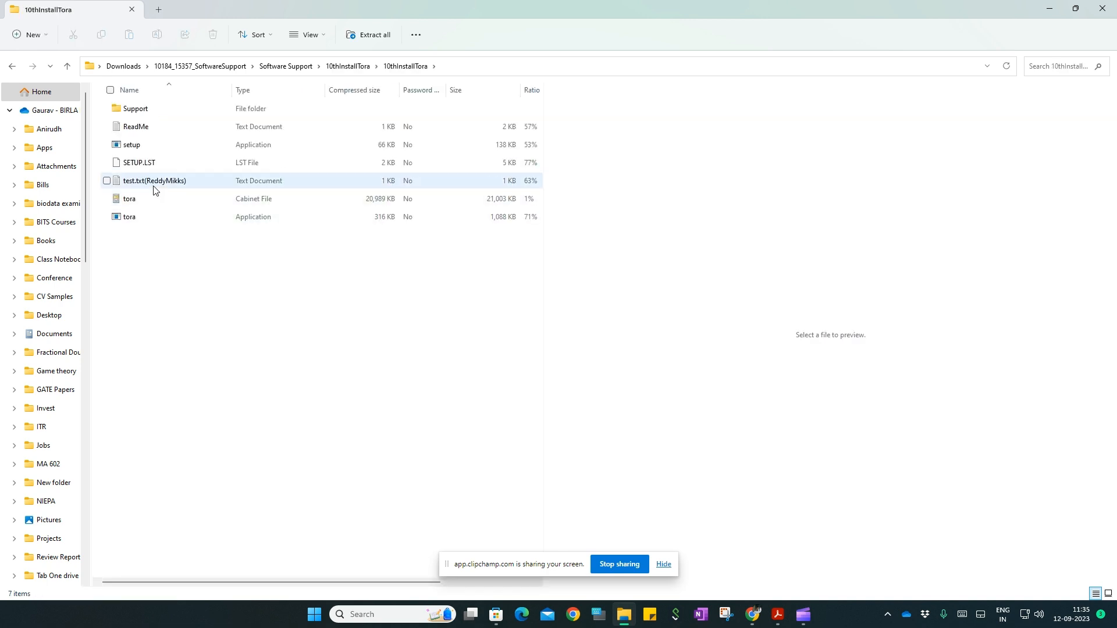
# Open the ReadMe file, read the TORA installation and testing instructions, and close it
pyautogui.click(144, 126)
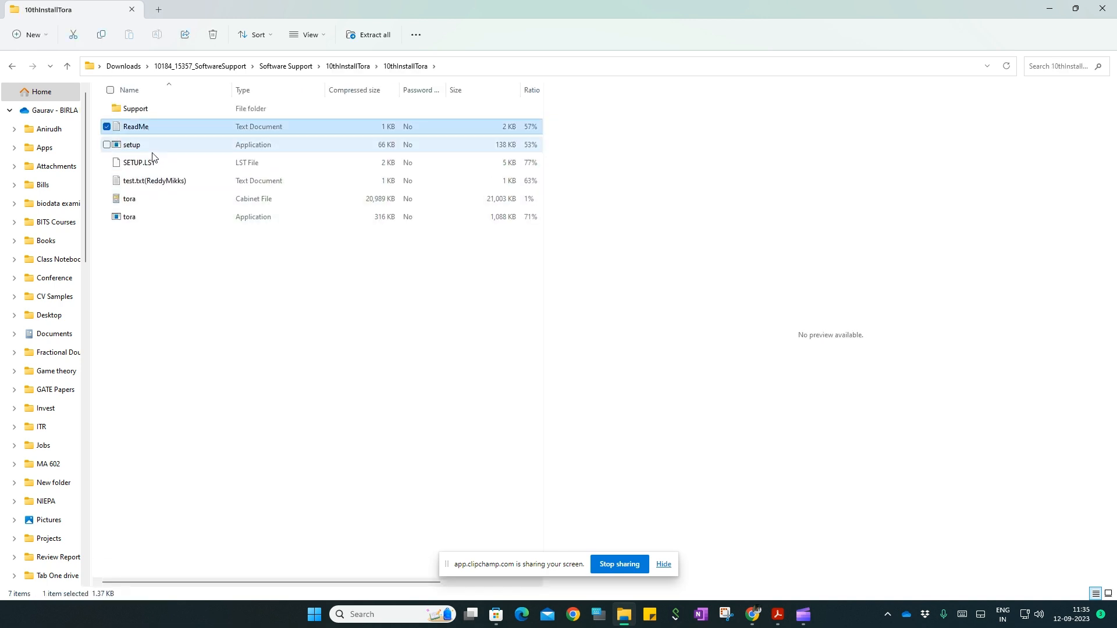
pyautogui.press('Return')
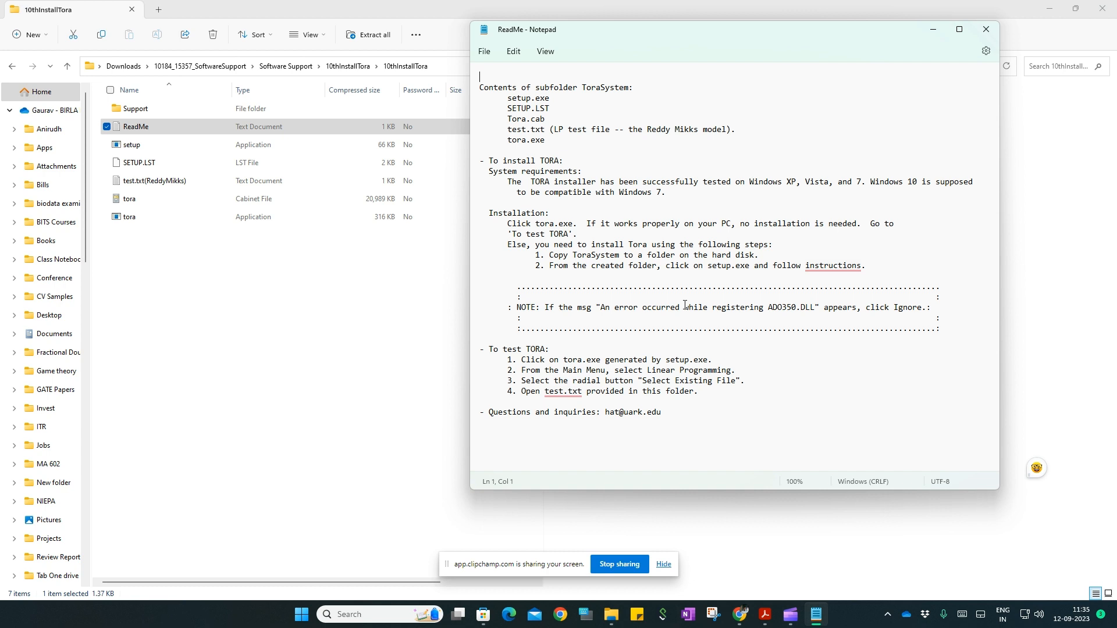
pyautogui.click(987, 36)
# Search the installed apps for Tora and launch it
pyautogui.press('super')
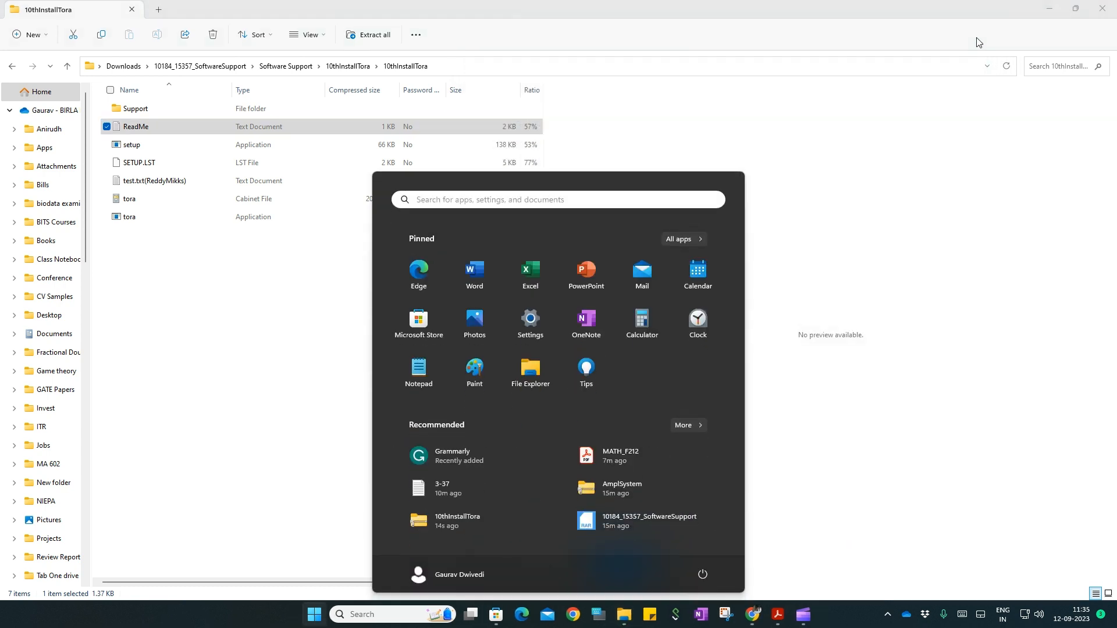
pyautogui.write('to')
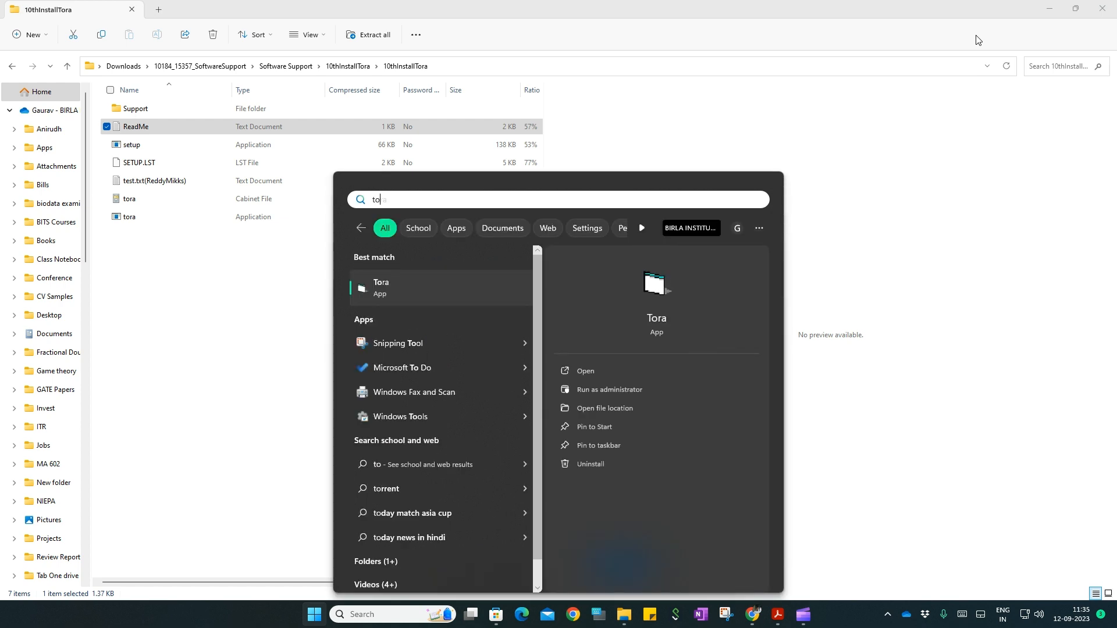
pyautogui.click(424, 287)
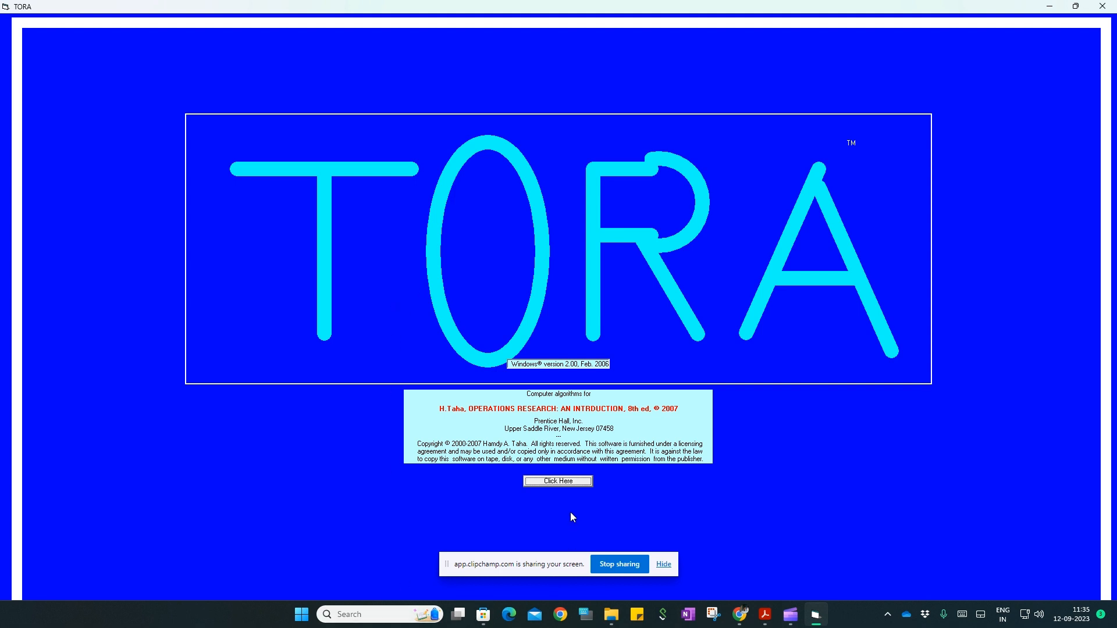
# Start a new Linear Programming problem in decimal notation and go to its input screen
pyautogui.click(566, 484)
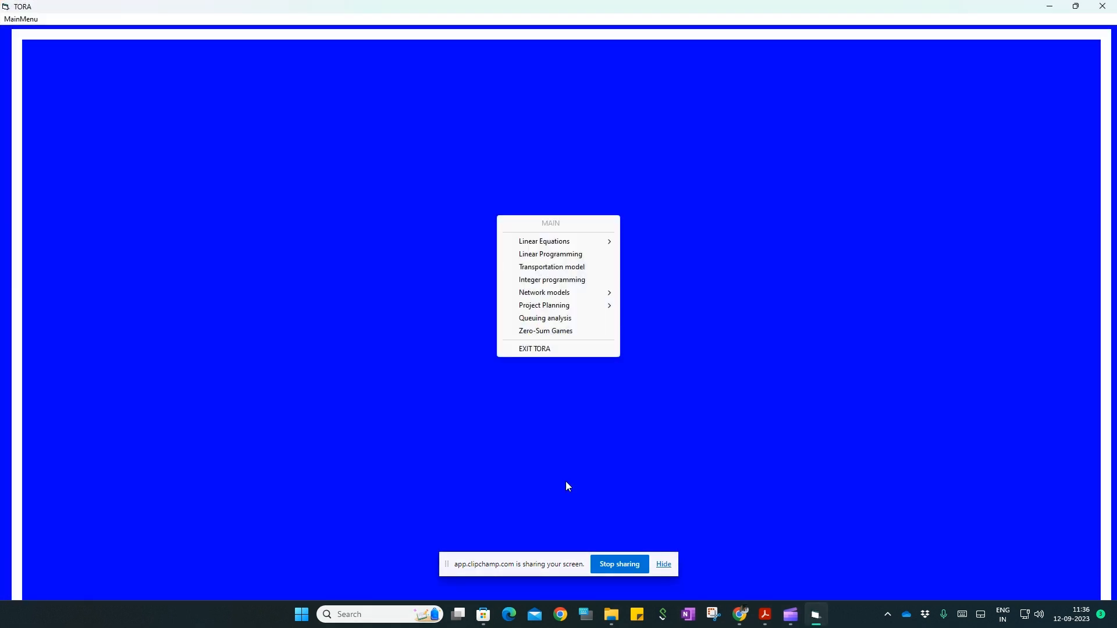
pyautogui.click(564, 258)
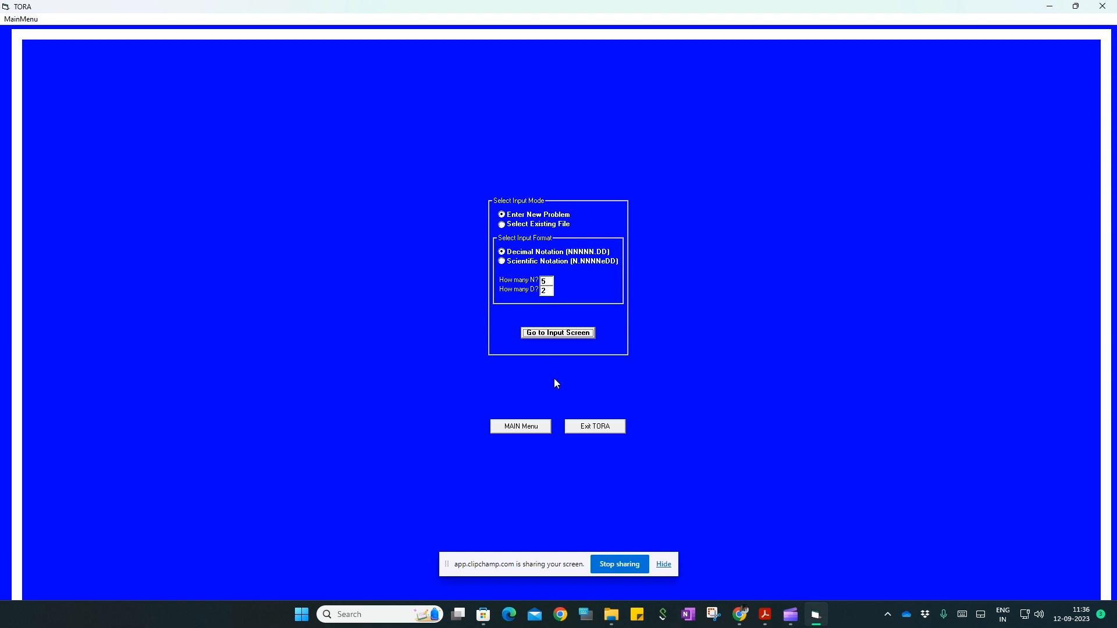
pyautogui.click(569, 335)
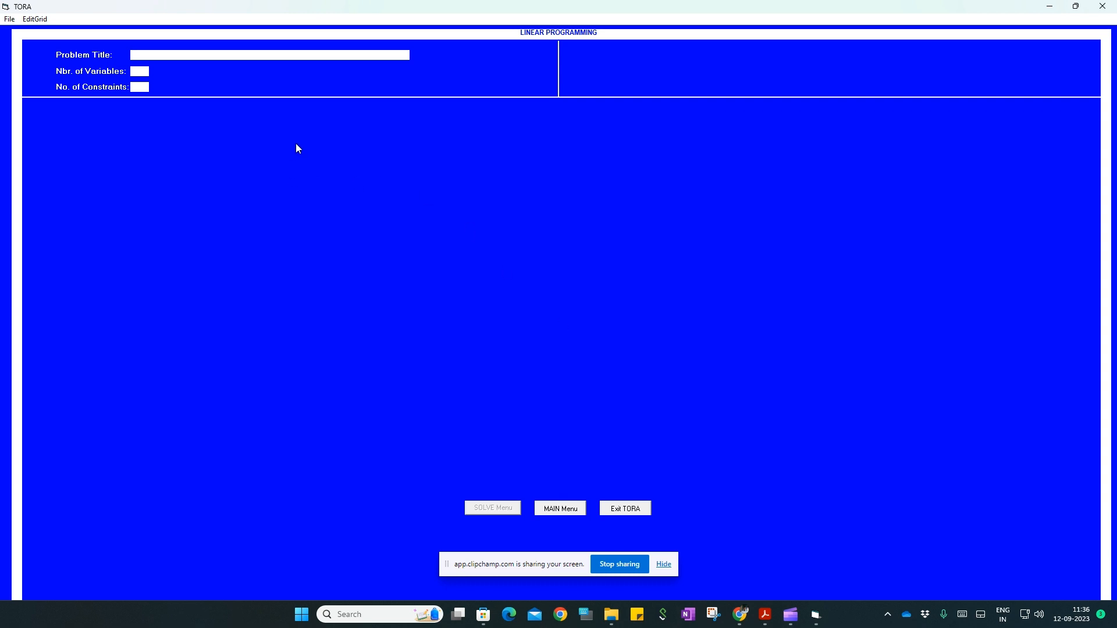
# Title the problem Trial, set 3 variables and 3 constraints to match Exercise 7 in the PDF, and initialize the input grid
pyautogui.click(226, 53)
pyautogui.write('Trial')
pyautogui.click(764, 549)
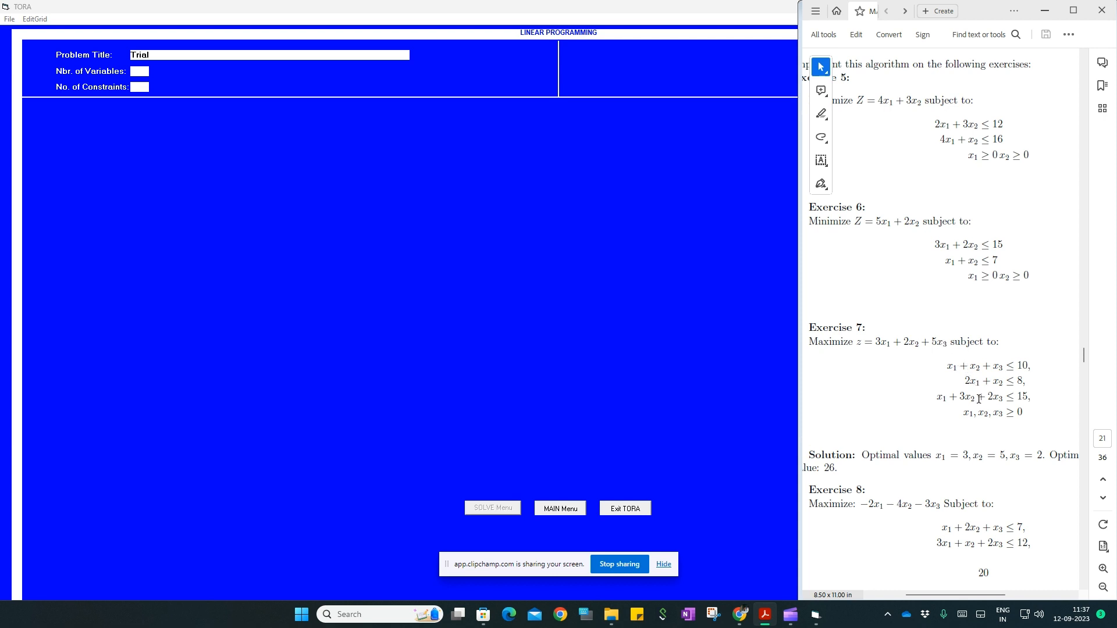
pyautogui.click(139, 76)
pyautogui.write('3')
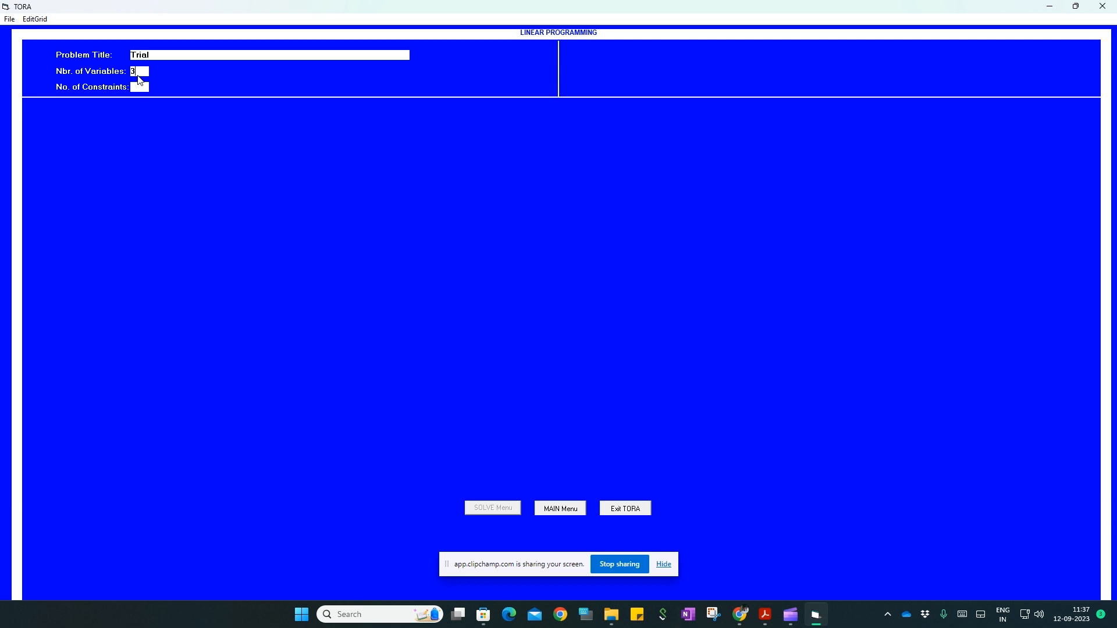
pyautogui.press('Tab')
pyautogui.write('3')
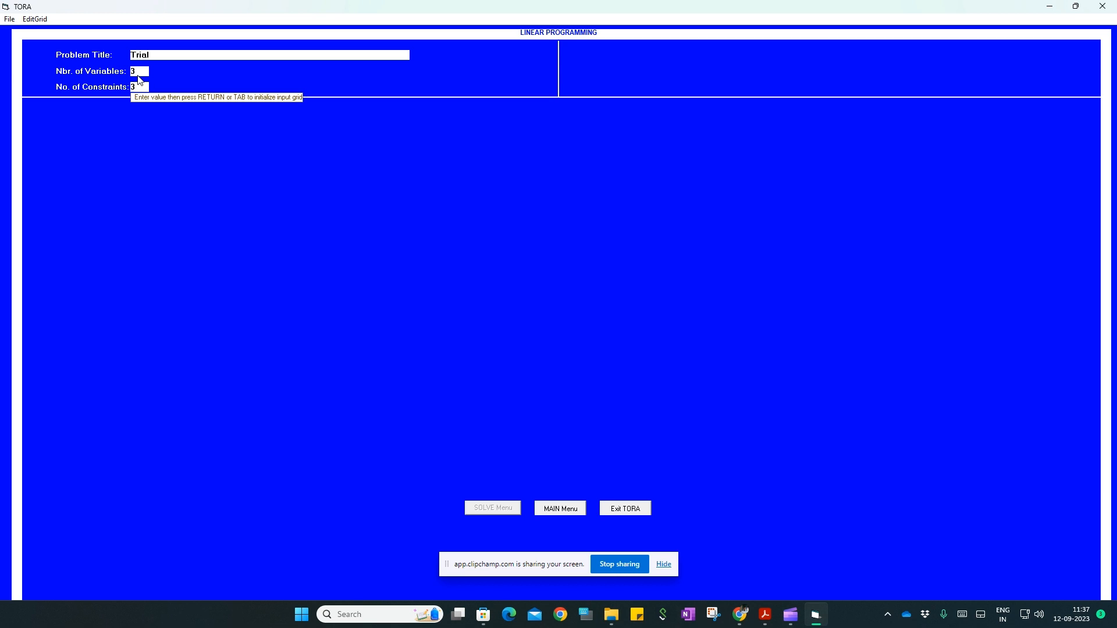
pyautogui.press('Tab')
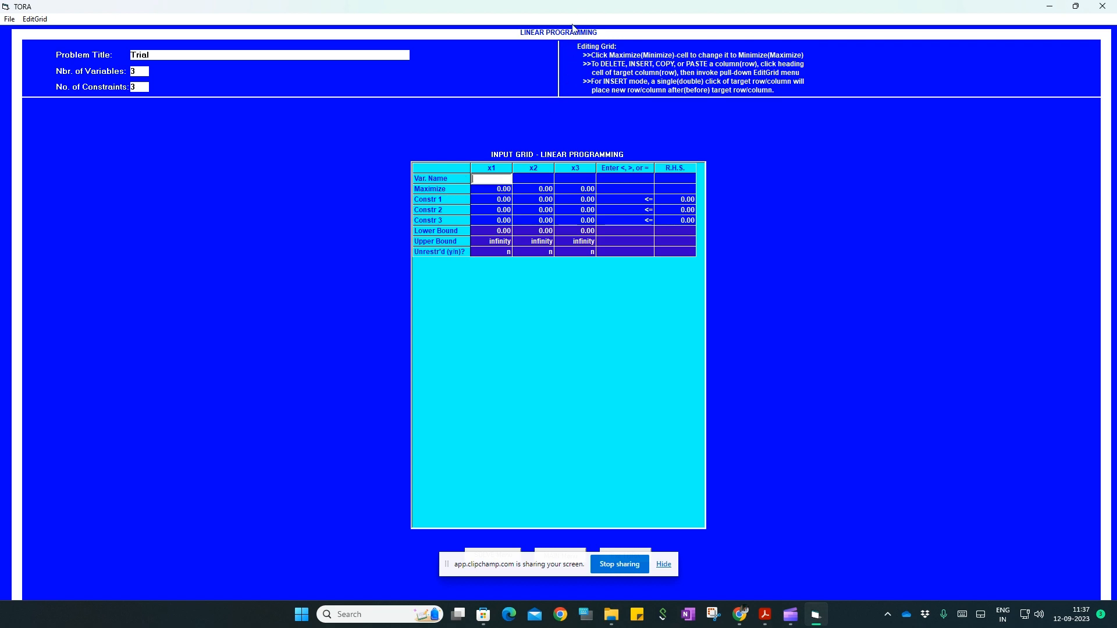
# Arrange TORA and the MATH_F212 PDF side by side, with the full input grid and Exercise 7 readable
pyautogui.moveTo(586, 12); pyautogui.dragTo(1, 256)
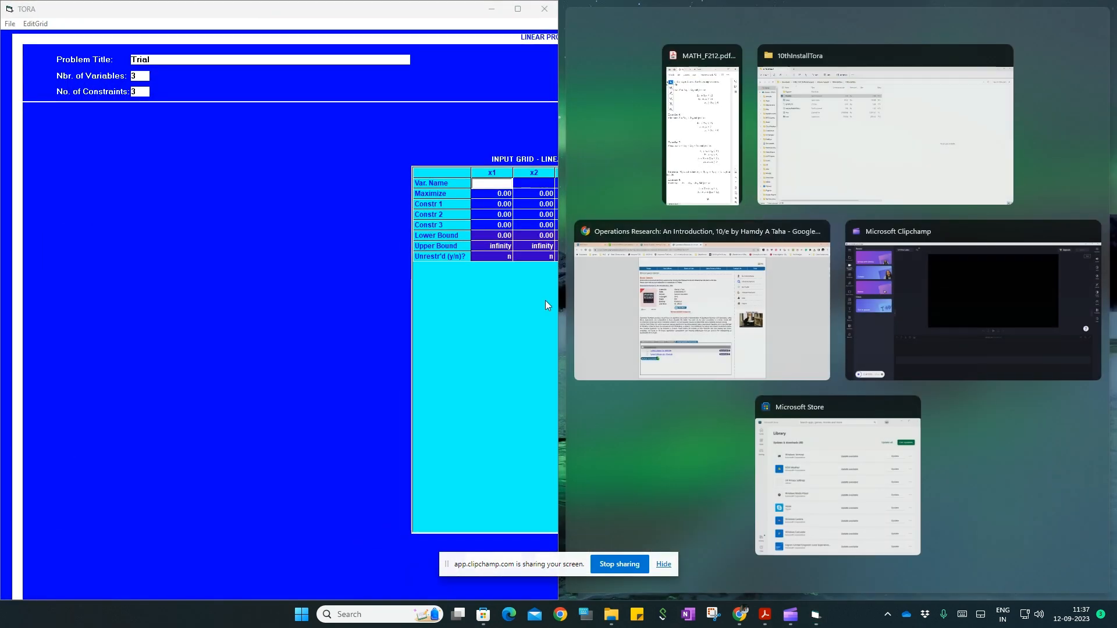
pyautogui.click(720, 127)
pyautogui.moveTo(560, 359); pyautogui.dragTo(828, 366)
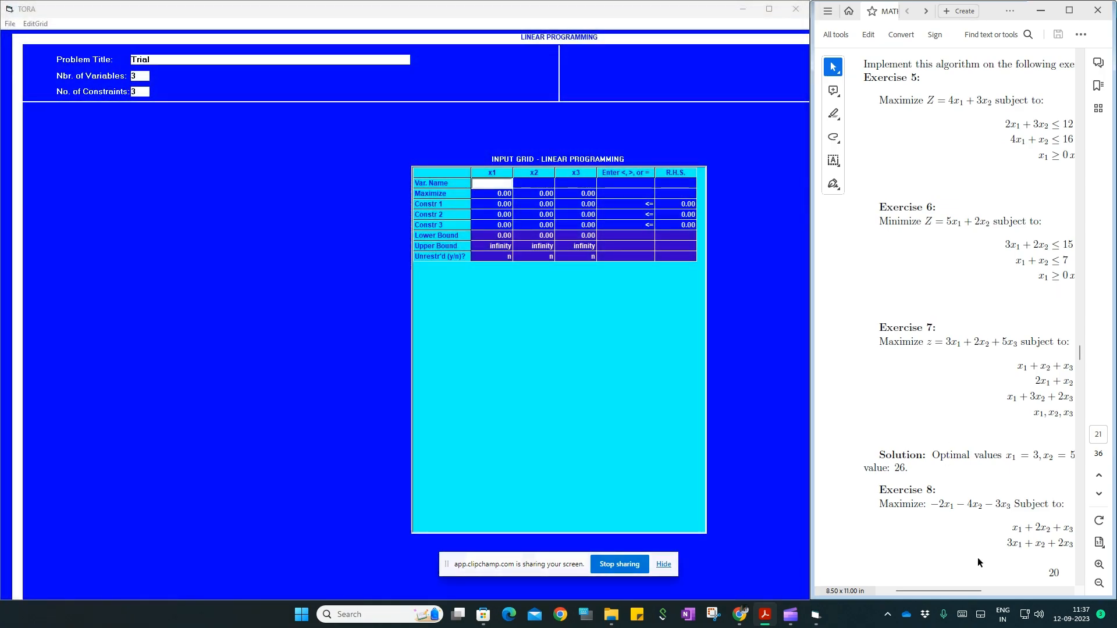
pyautogui.moveTo(959, 595); pyautogui.dragTo(976, 592)
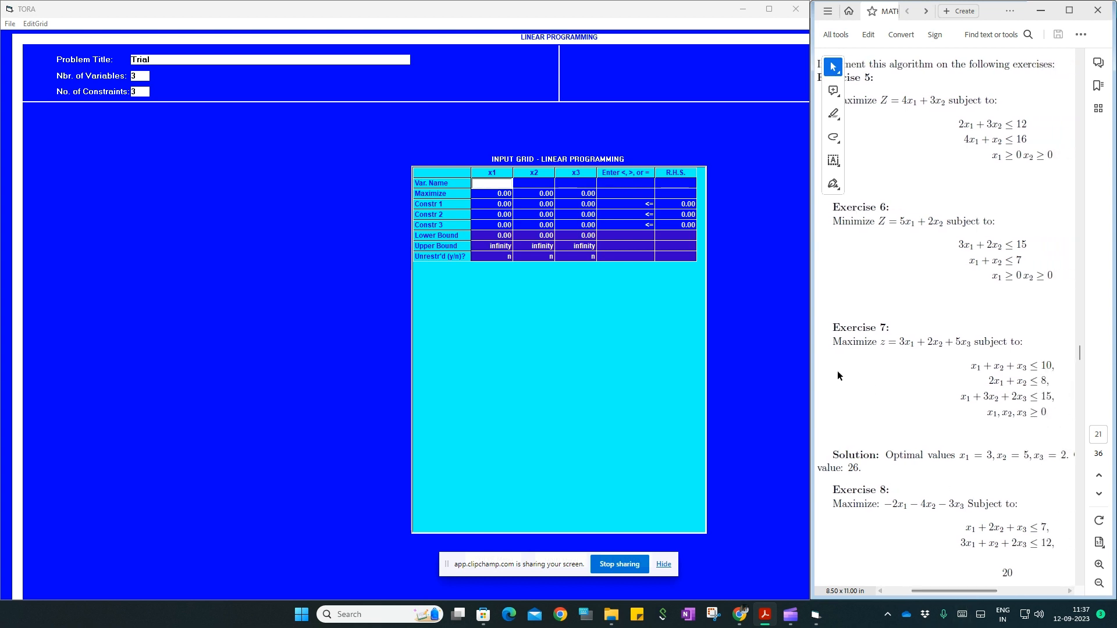
# Enter the Maximize objective coefficients 3, 2 and 5 for x1, x2 and x3
pyautogui.click(500, 194)
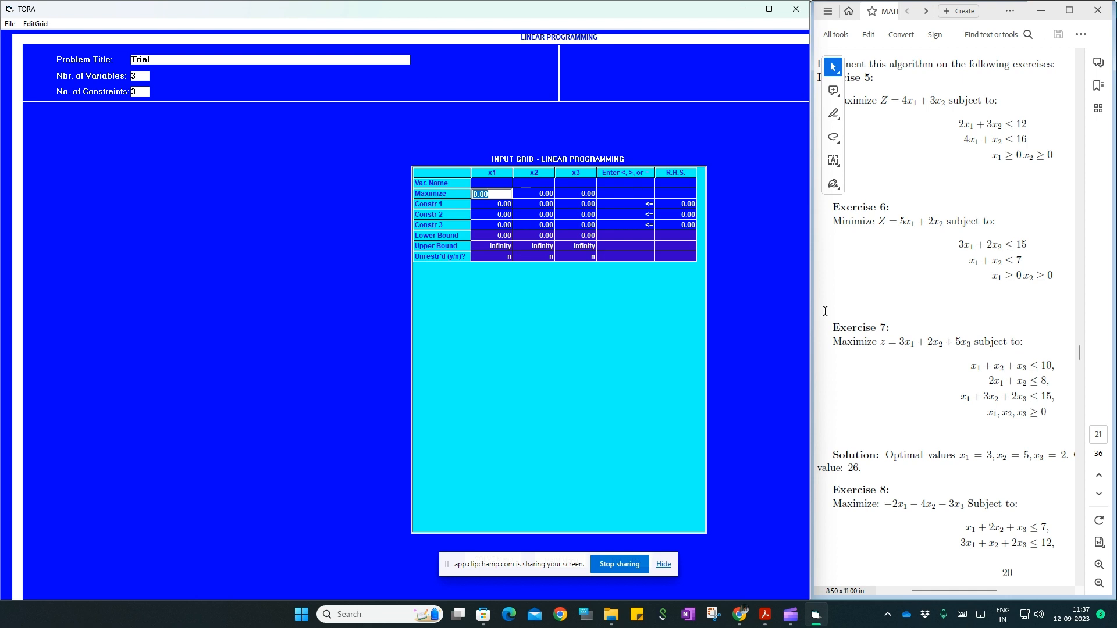
pyautogui.write('3')
pyautogui.press('Tab')
pyautogui.write('2')
pyautogui.press('Tab')
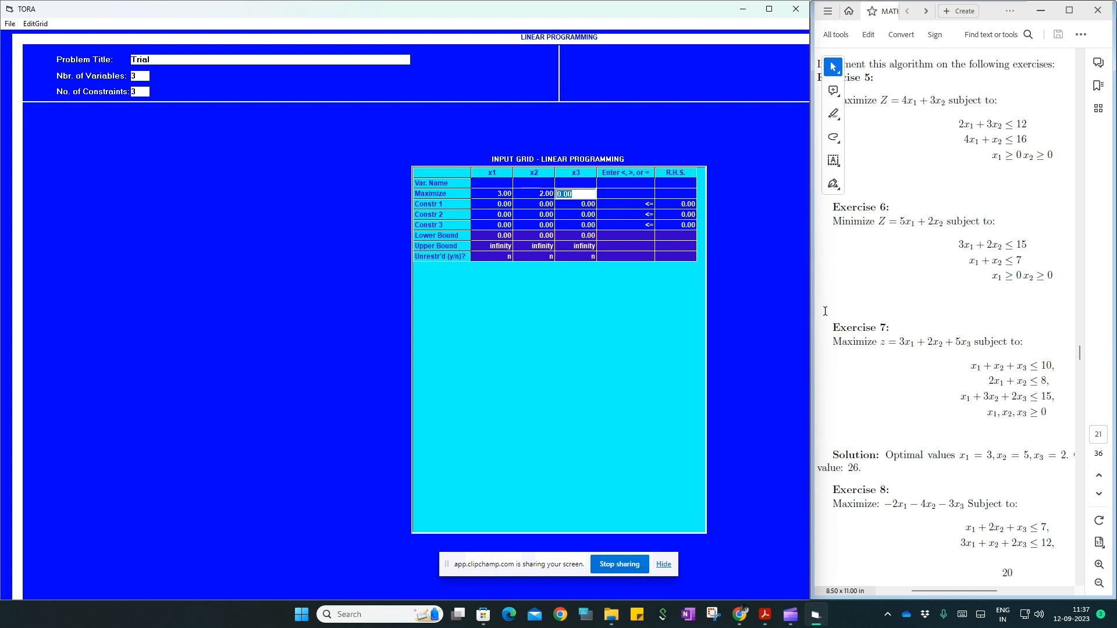
pyautogui.write('5')
pyautogui.press('Tab')
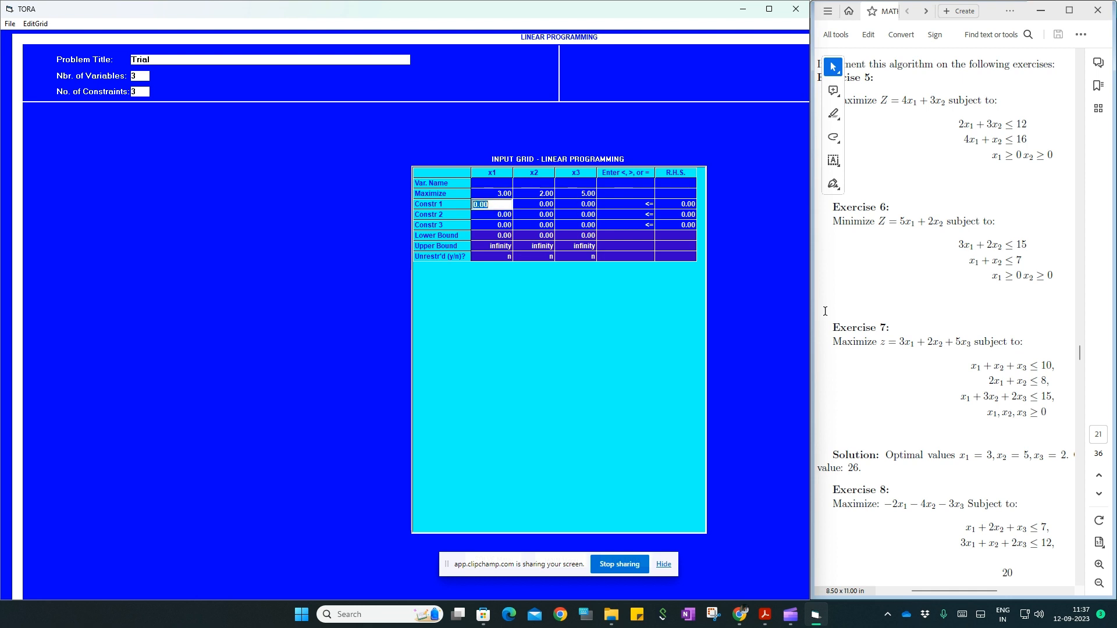
# Fill in constraint 1 with coefficients 1, 1 and 1, relation <=, and right-hand side 10
pyautogui.write('1')
pyautogui.press('Tab')
pyautogui.write('1')
pyautogui.press('Tab')
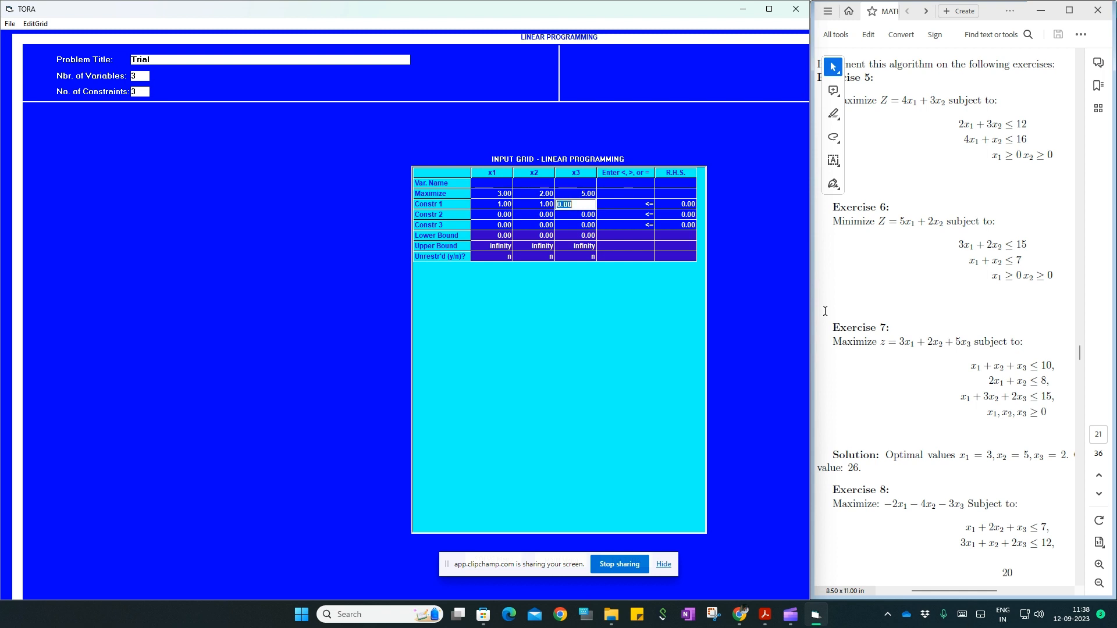
pyautogui.write('1')
pyautogui.press('Tab')
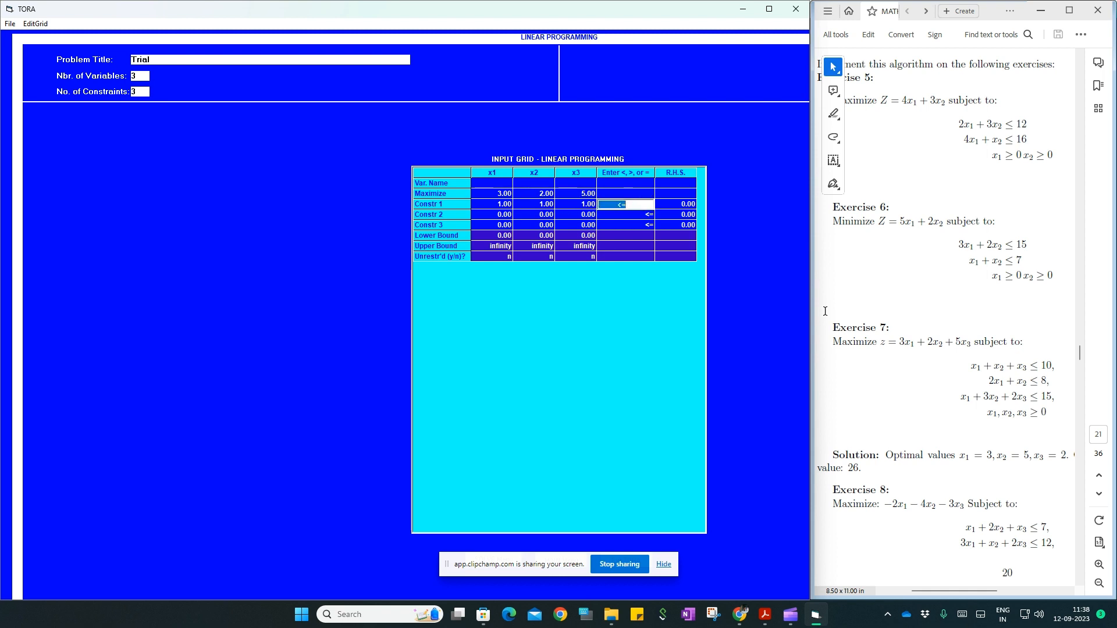
pyautogui.write('=')
pyautogui.press('Tab')
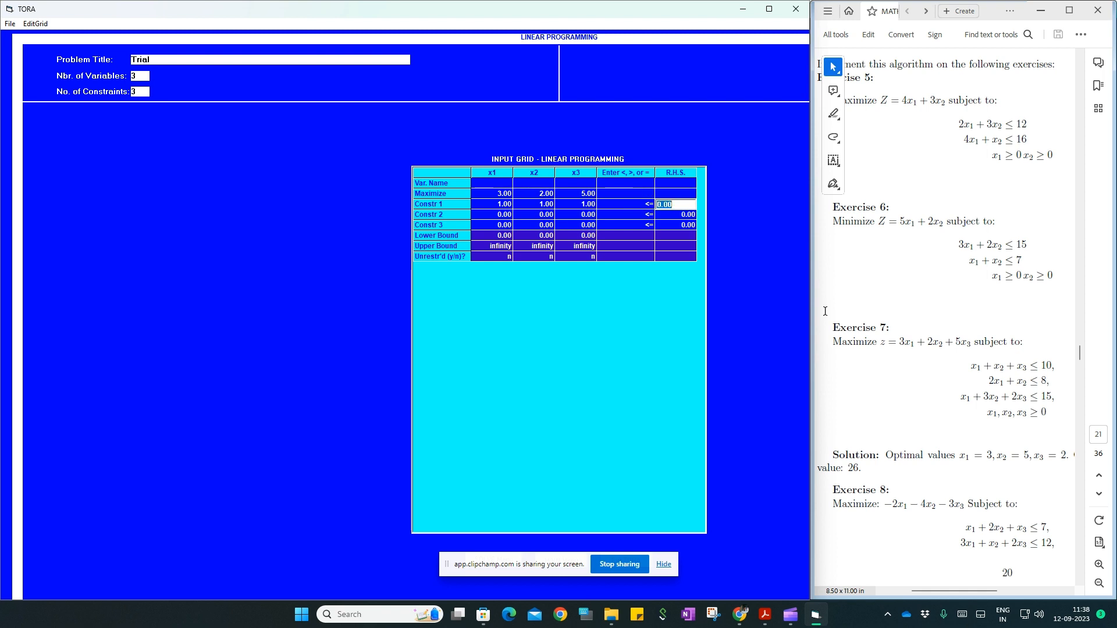
pyautogui.write('10')
pyautogui.press('Tab')
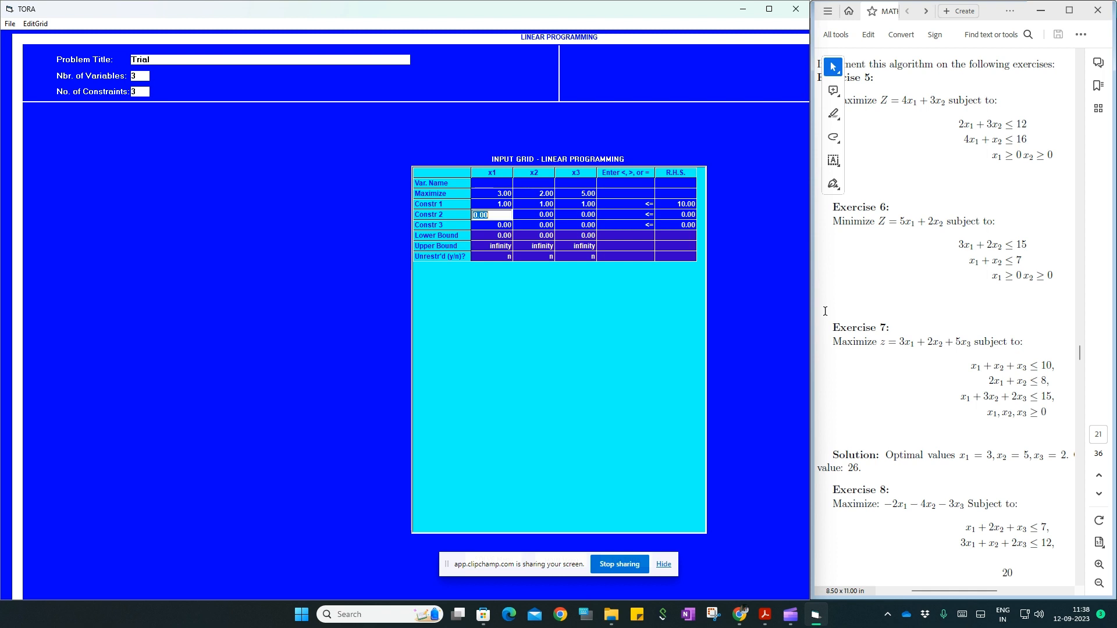
# Fill in constraint 2 with coefficients 2, 1 and 0, keeping the <= relation, and right-hand side 8
pyautogui.write('2')
pyautogui.press('Tab')
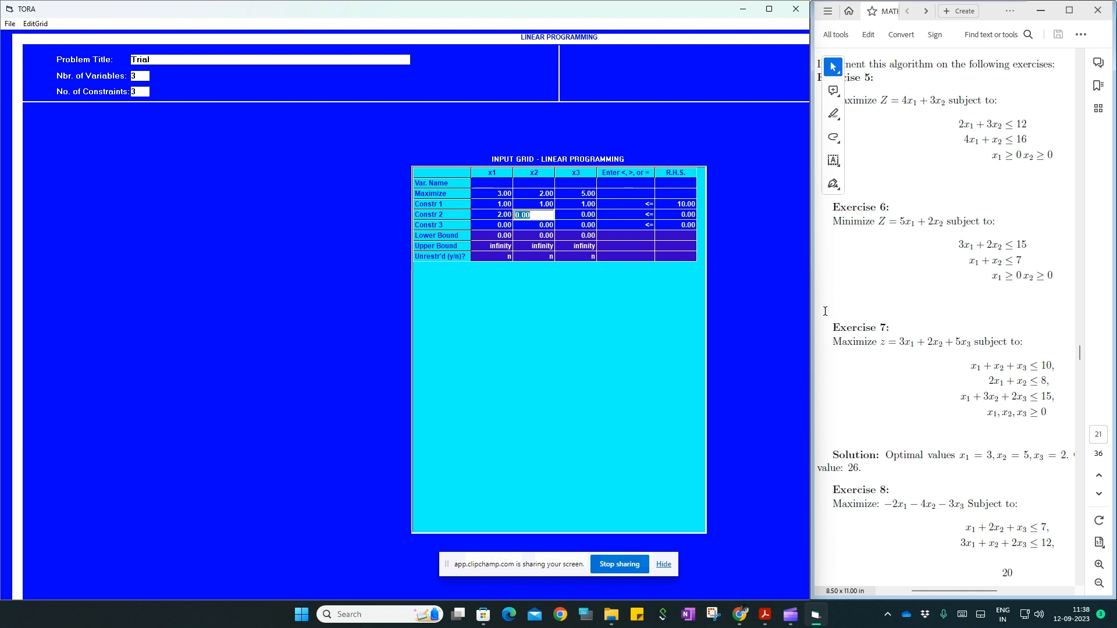
pyautogui.write('1')
pyautogui.press('Tab')
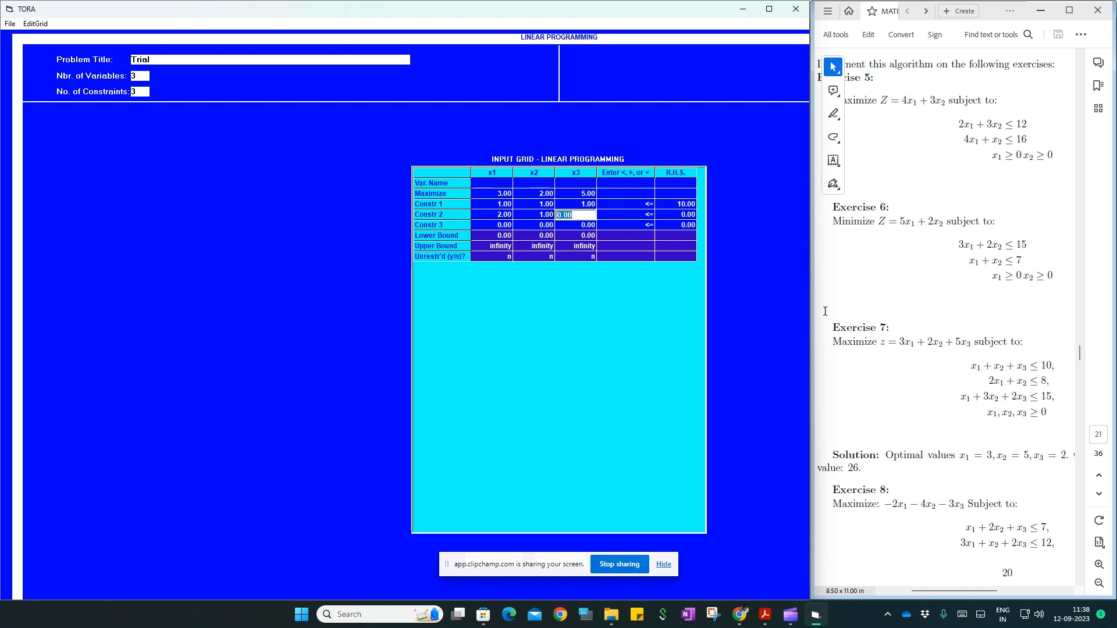
pyautogui.write('0')
pyautogui.press('Tab')
pyautogui.press('Tab')
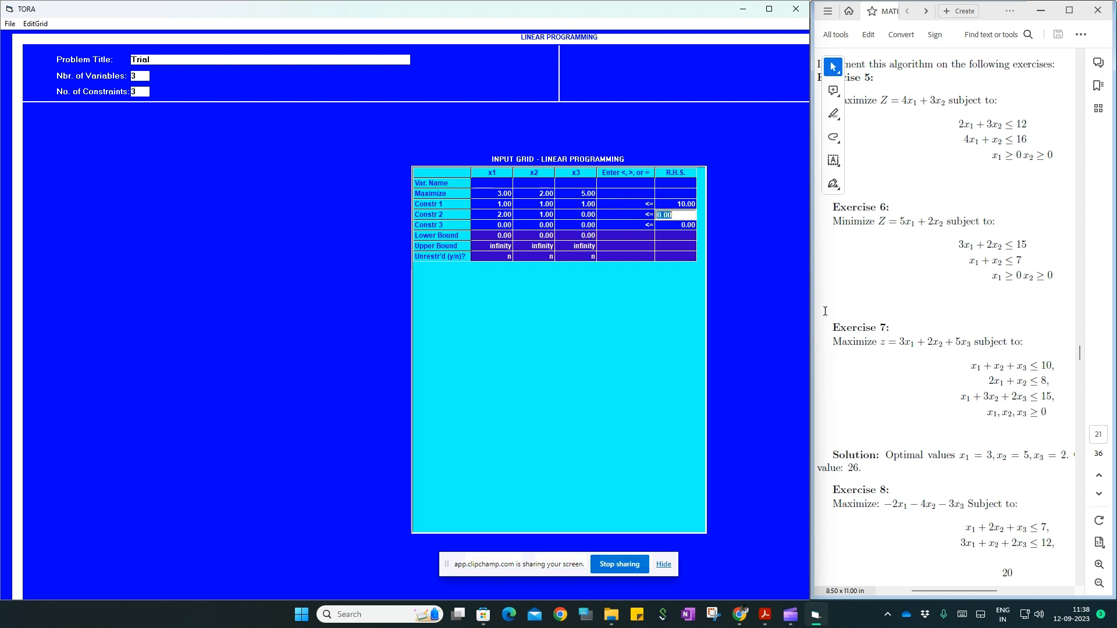
pyautogui.write('8')
pyautogui.press('Tab')
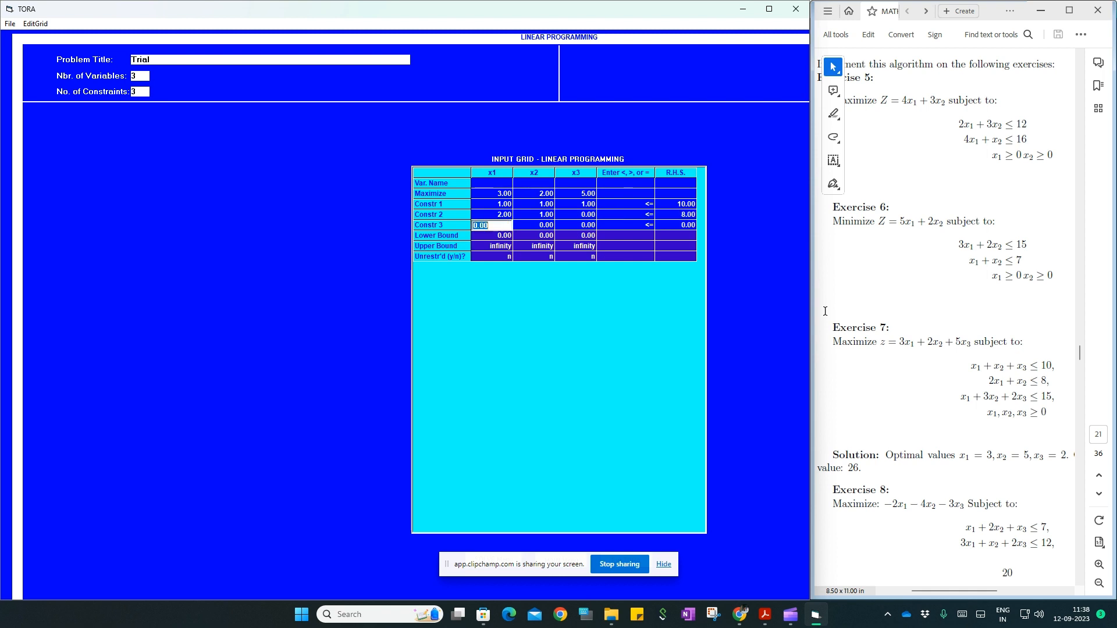
# Fill in constraint 3 with coefficients 1, 3 and 2, keeping the <= relation, and right-hand side 15
pyautogui.write('1')
pyautogui.press('Tab')
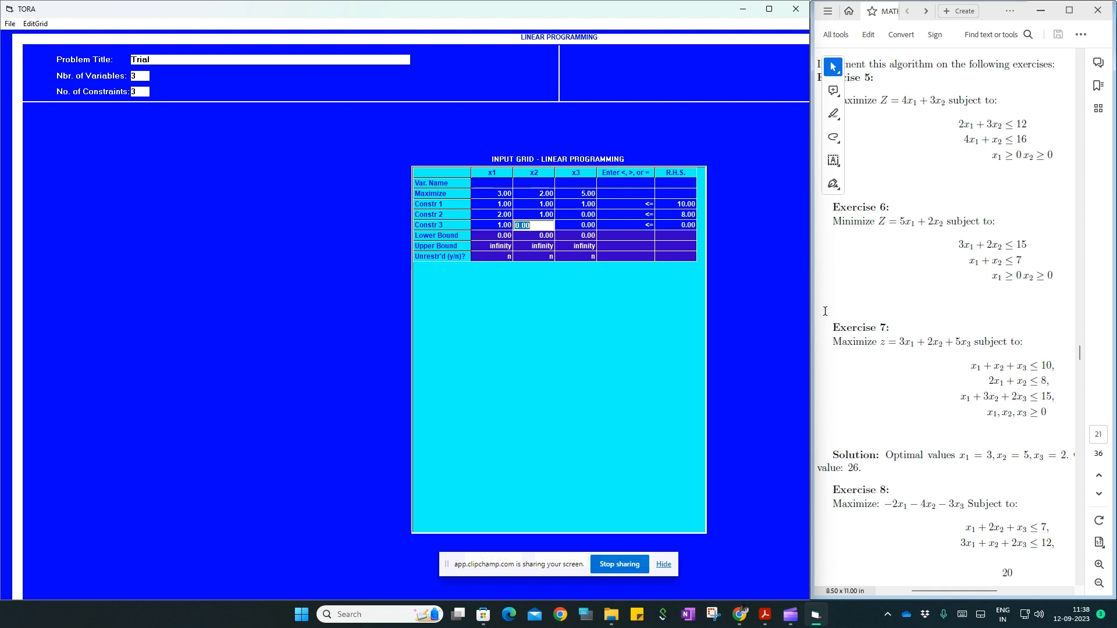
pyautogui.write('3')
pyautogui.press('Tab')
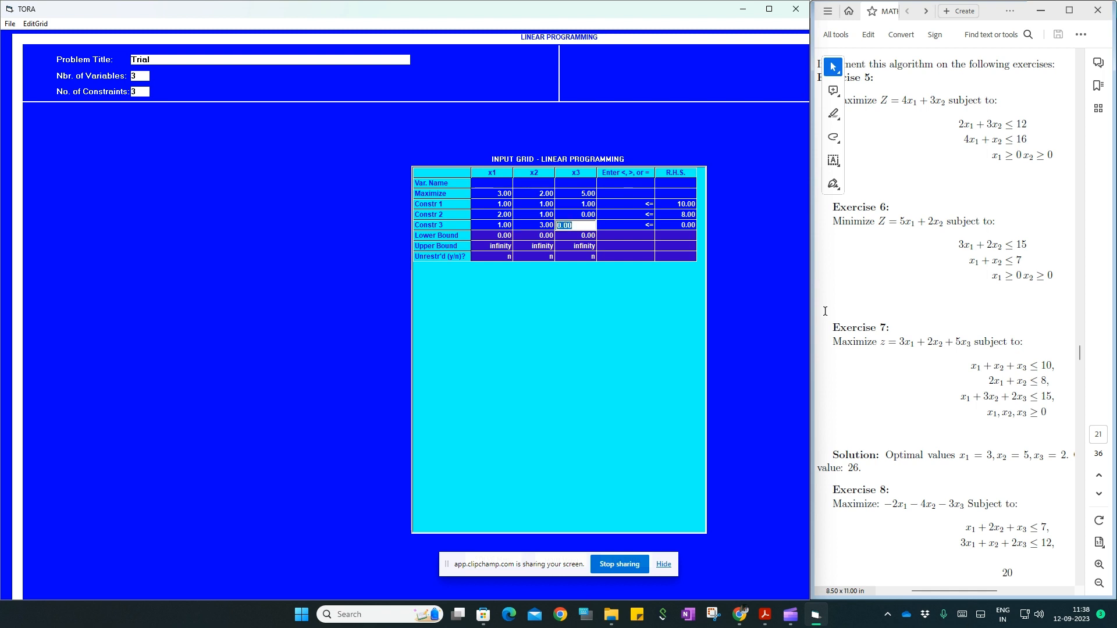
pyautogui.write('2')
pyautogui.press('Tab')
pyautogui.press('Tab')
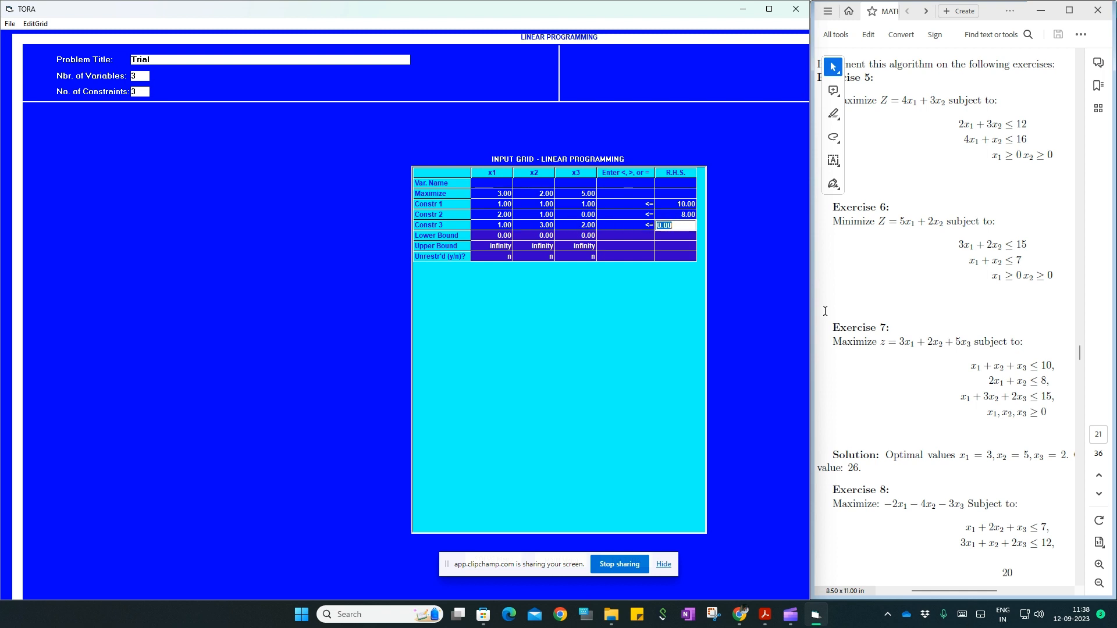
pyautogui.write('15')
pyautogui.press('Return')
# Go through the bound and unrestricted rows, keeping lower bounds 0, upper bounds infinity and unrestricted n for all three variables
pyautogui.press('Return')
pyautogui.press('Return')
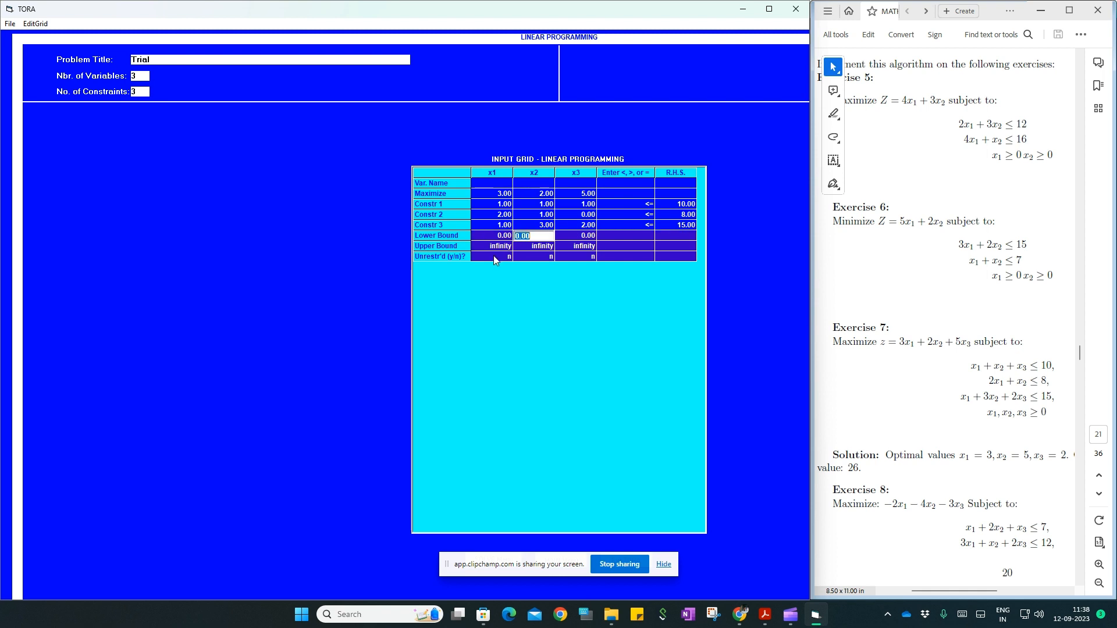
pyautogui.press('Return')
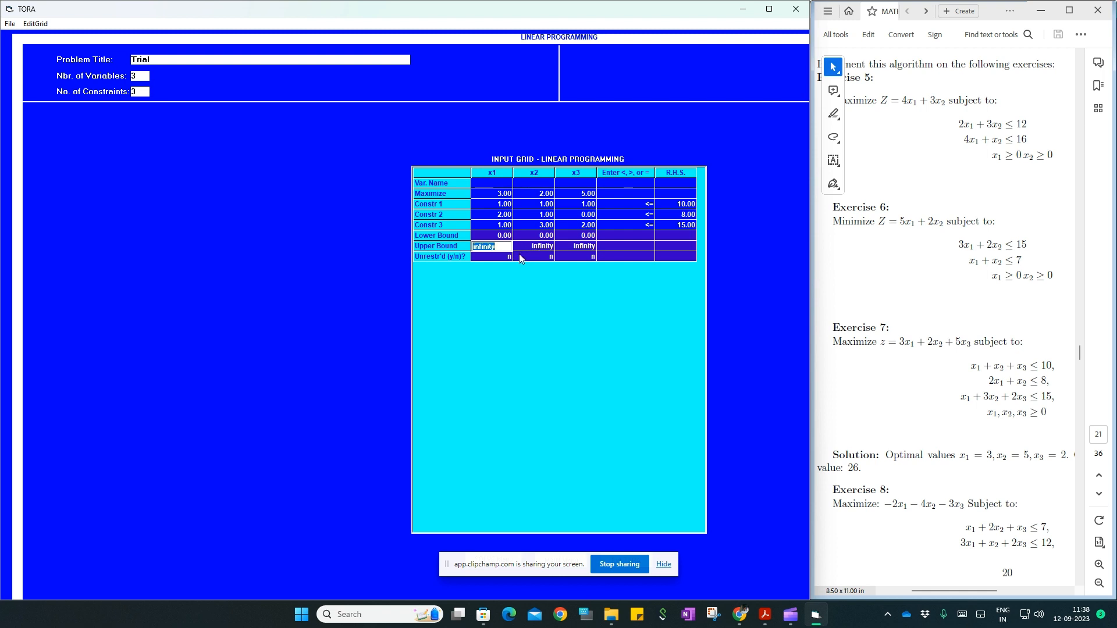
pyautogui.press('Return')
pyautogui.press('Return')
pyautogui.press('Return')
pyautogui.press('Tab')
pyautogui.press('Tab')
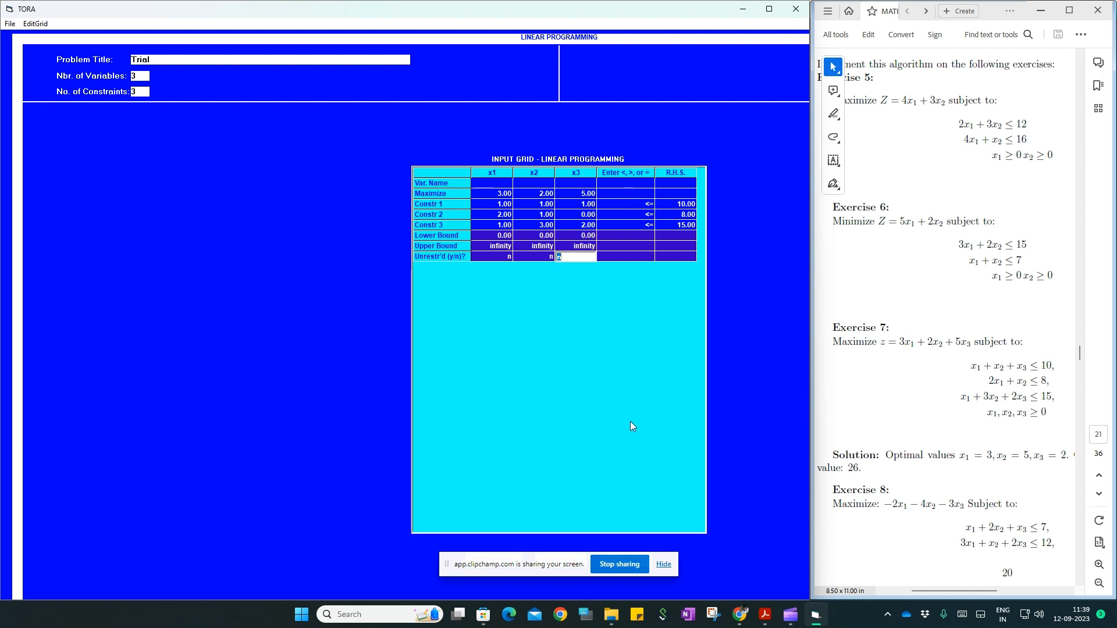
# Hide the screen-sharing notice, proceed to solving, and save the problem data as Exercise7 in the Tora folder
pyautogui.click(664, 564)
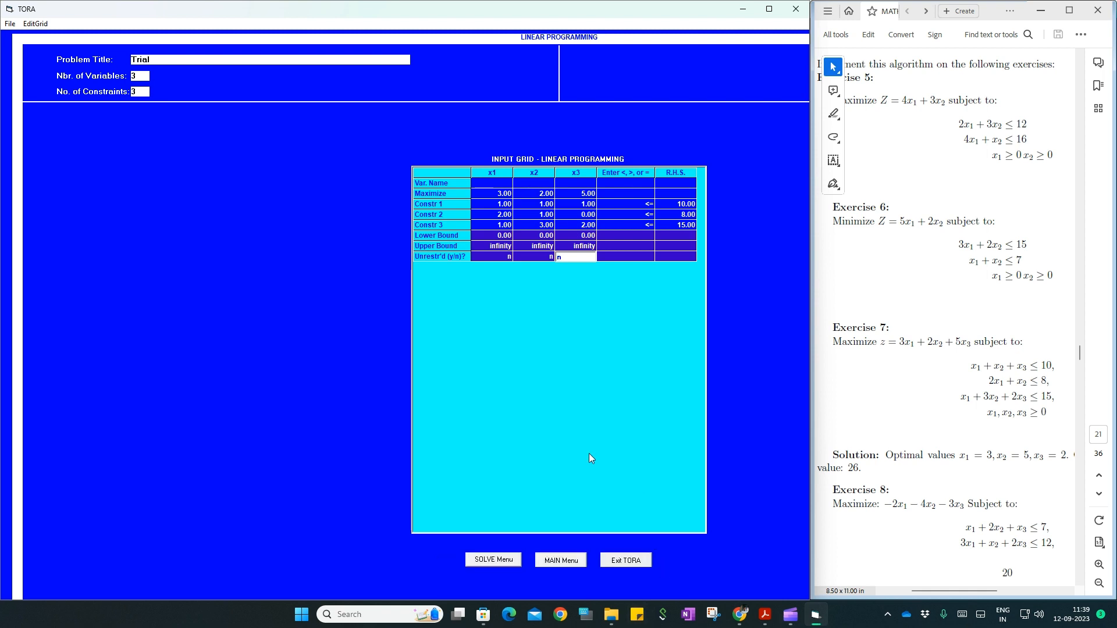
pyautogui.click(501, 564)
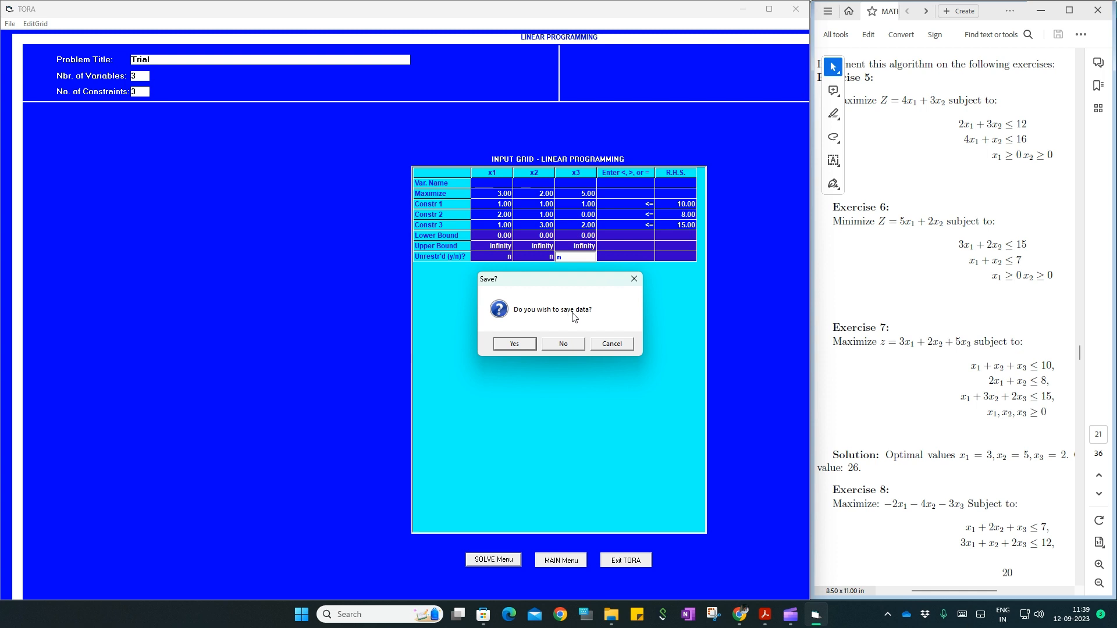
pyautogui.click(515, 344)
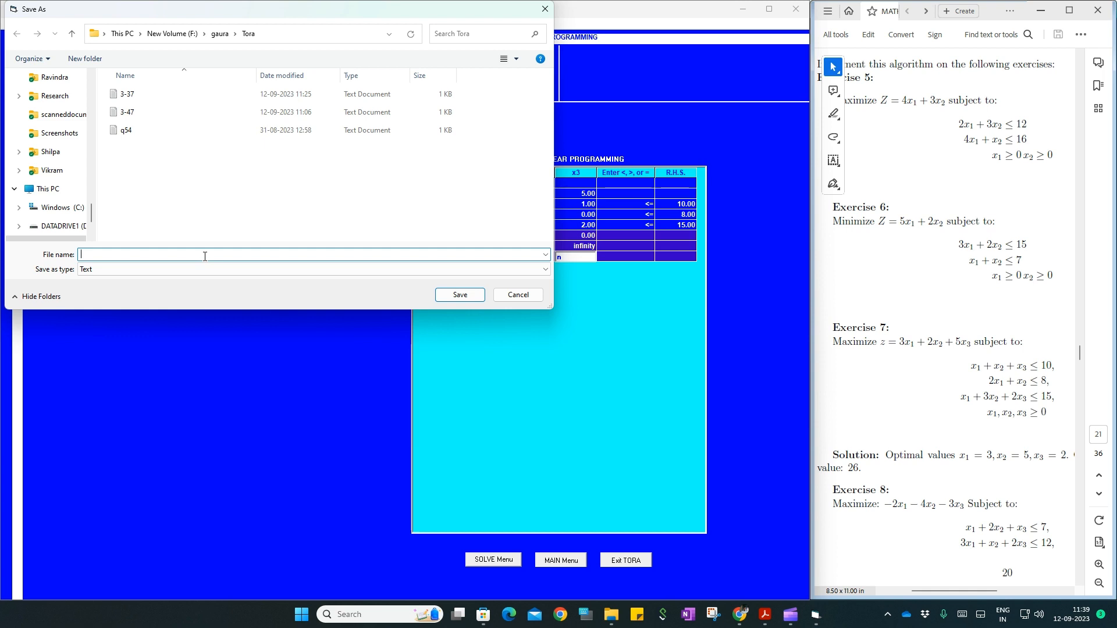
pyautogui.write('Exercise7')
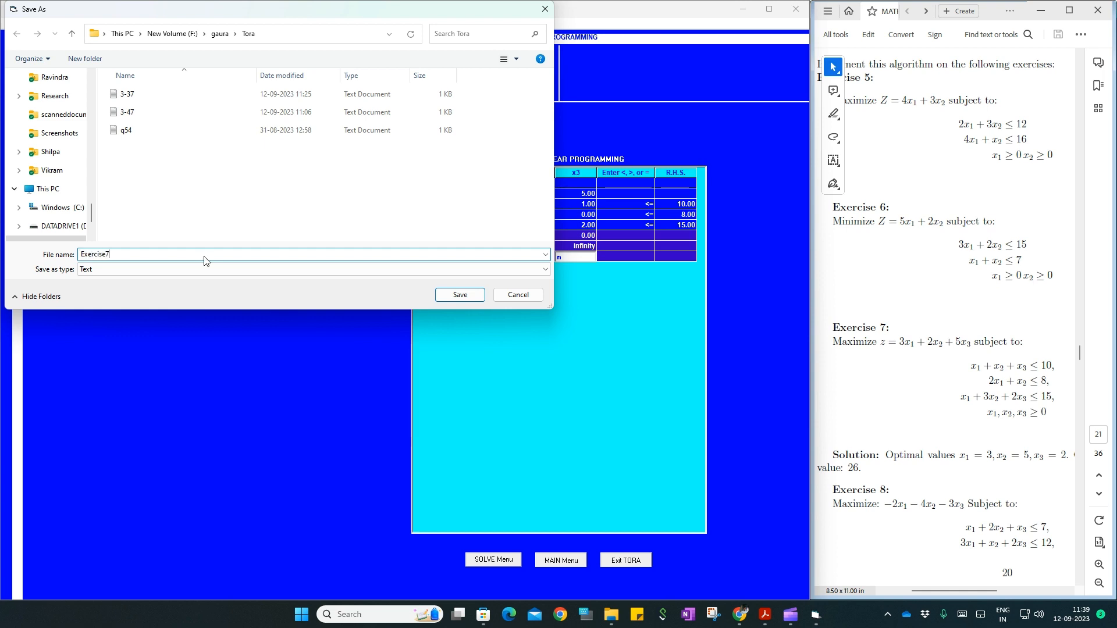
pyautogui.click(446, 297)
# Solve the problem algebraically by iterations with the all-slack starting solution, outputting in decimal notation with 5 N and 2 D digits
pyautogui.moveTo(601, 204)
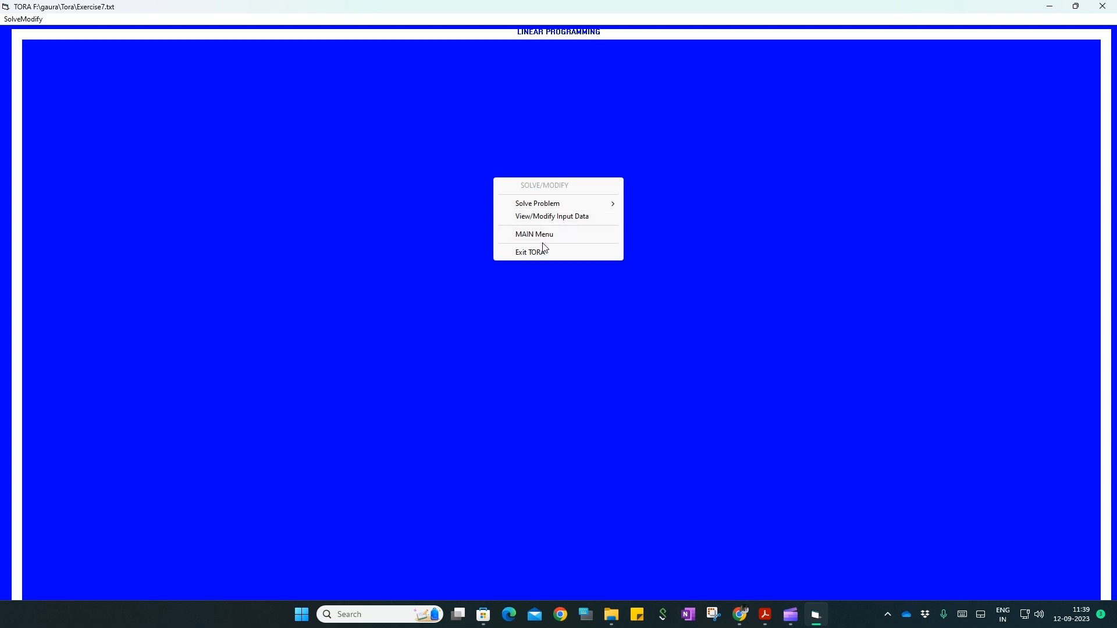
pyautogui.moveTo(553, 202)
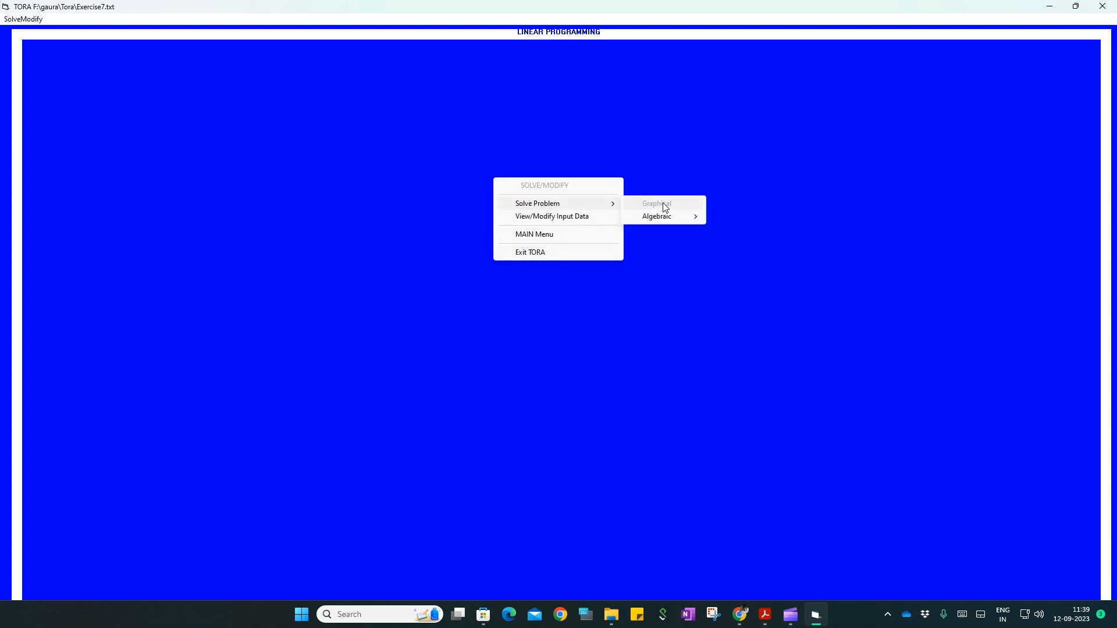
pyautogui.moveTo(669, 221)
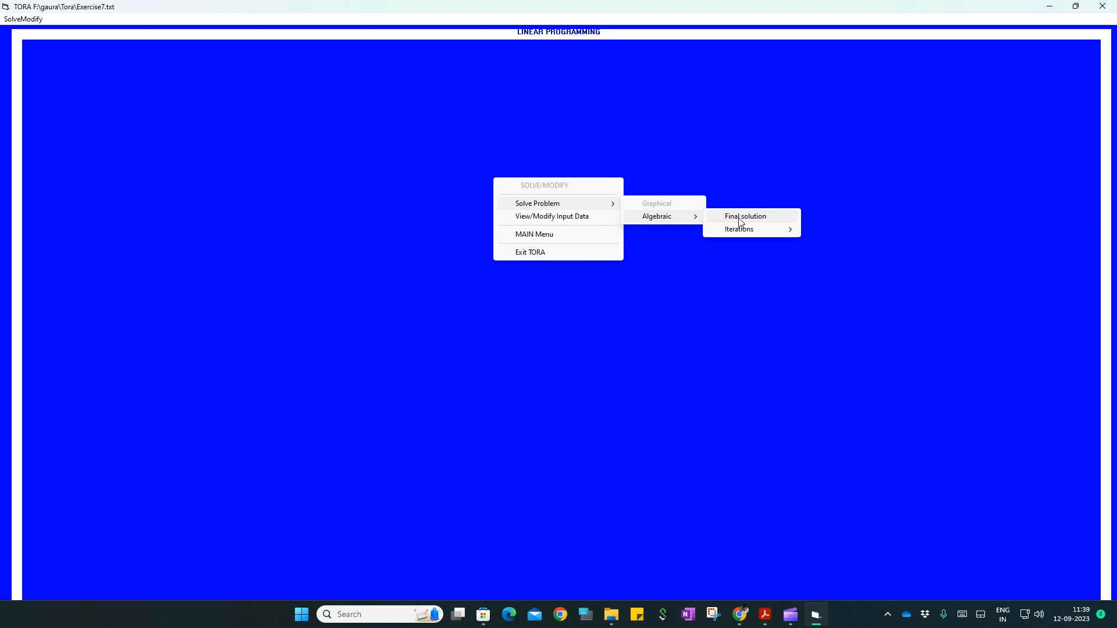
pyautogui.moveTo(748, 229)
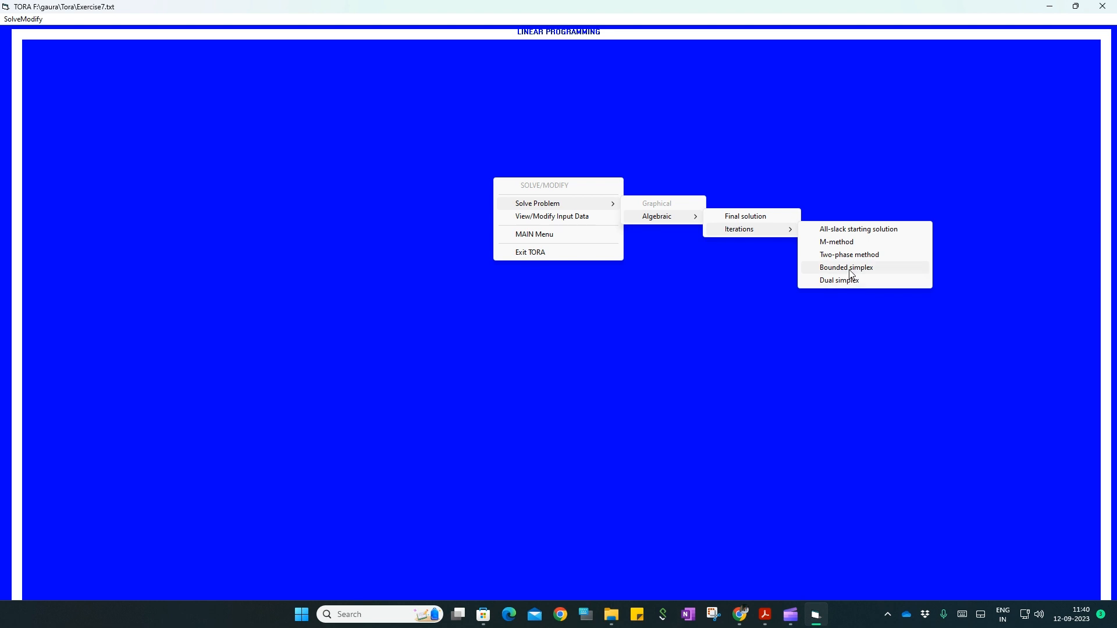
pyautogui.click(873, 231)
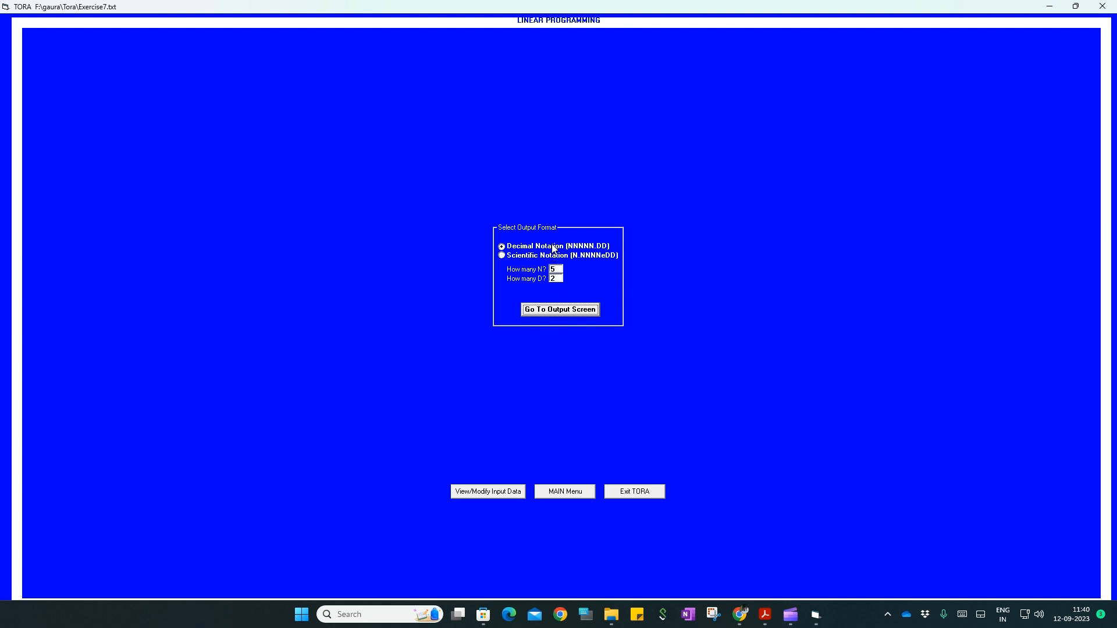
pyautogui.click(569, 313)
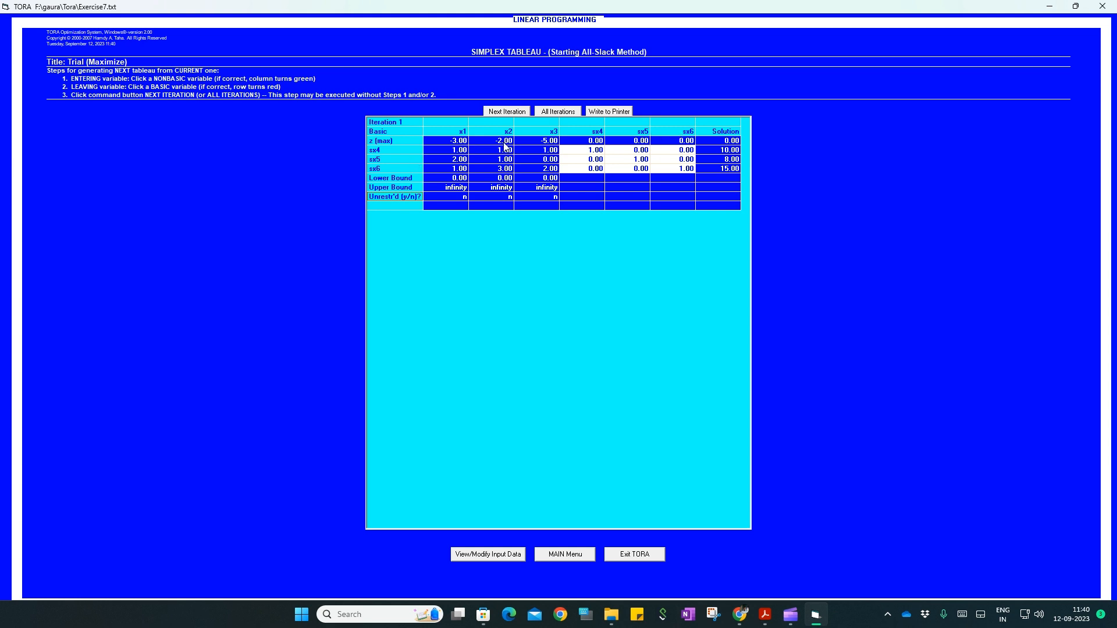
# Generate the next simplex iteration, followed by all remaining iterations, and acknowledge the optimality notice
pyautogui.click(508, 113)
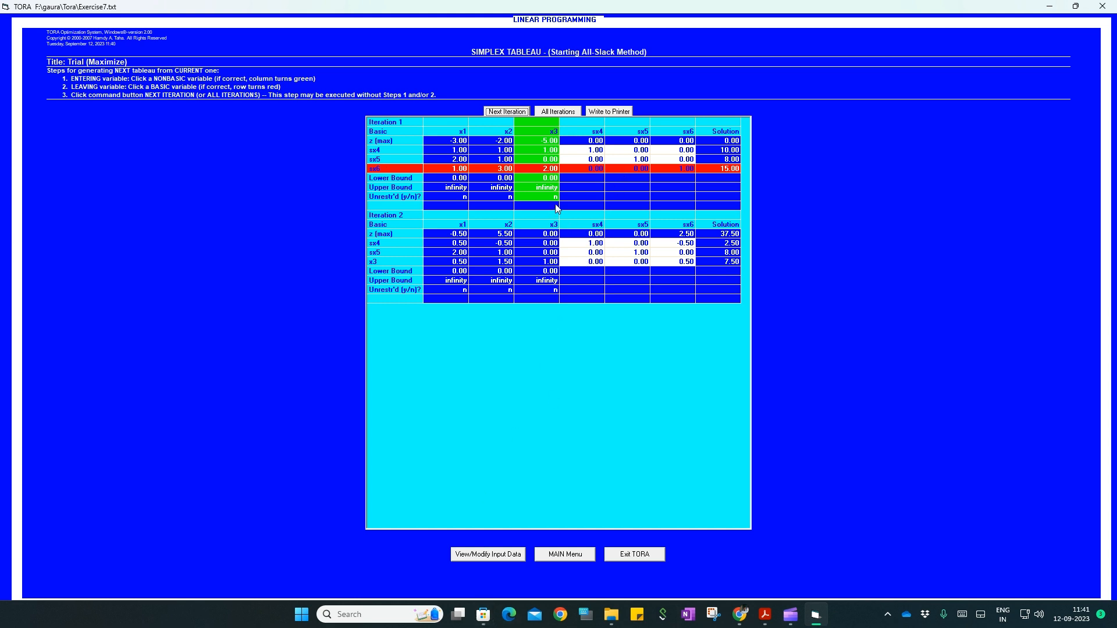
pyautogui.click(558, 114)
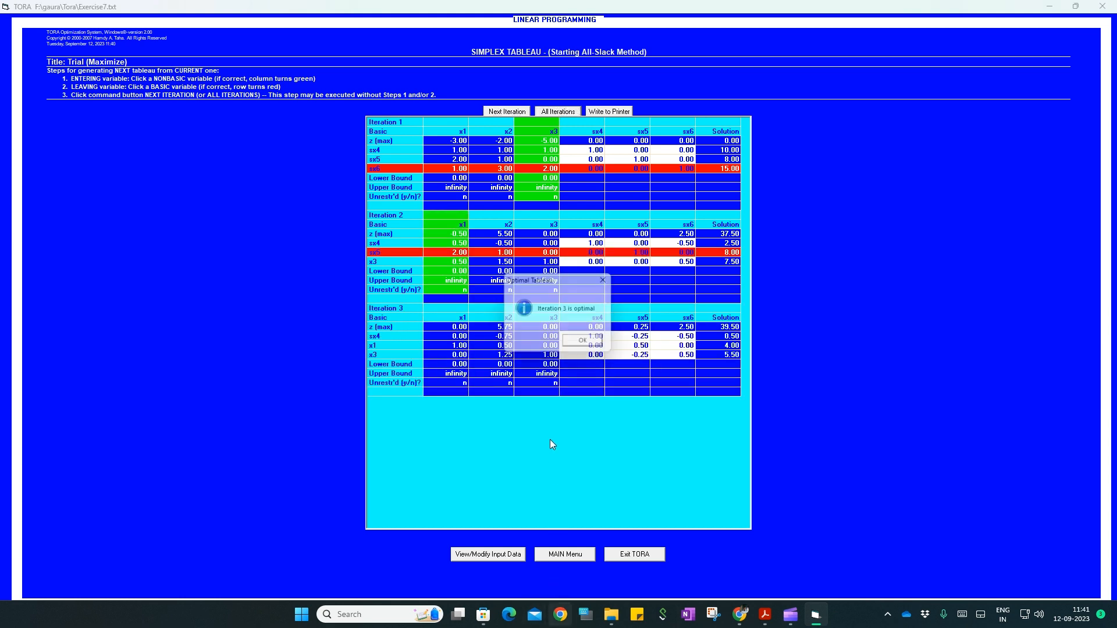
pyautogui.click(589, 344)
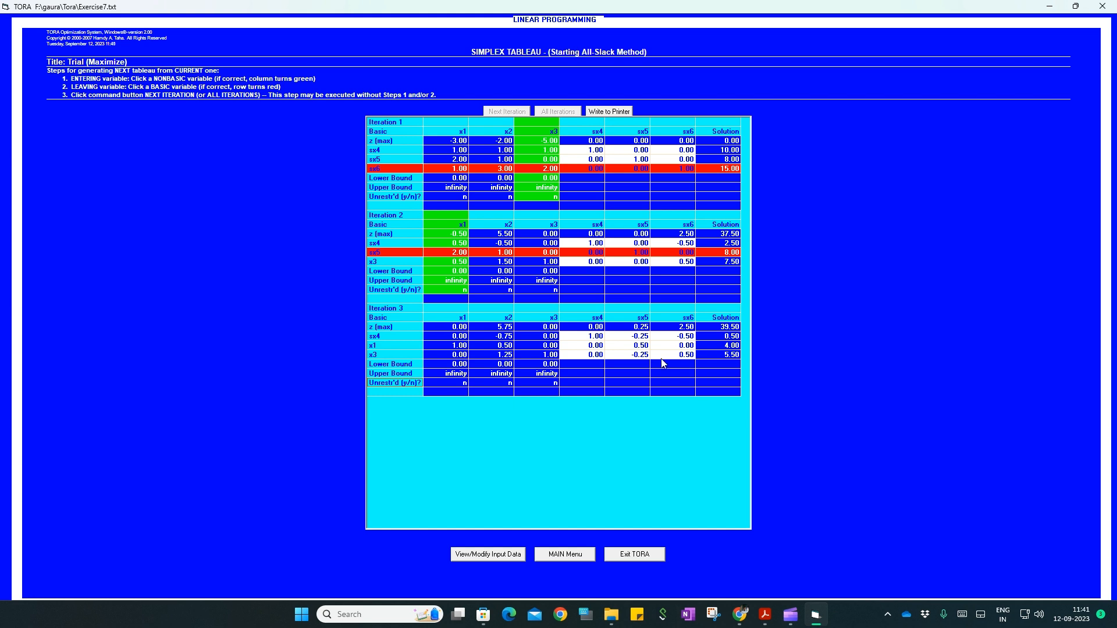
# Return to the input data grid, place it beside the PDF, and bring the Example 2.3.4 problem into full view
pyautogui.click(480, 558)
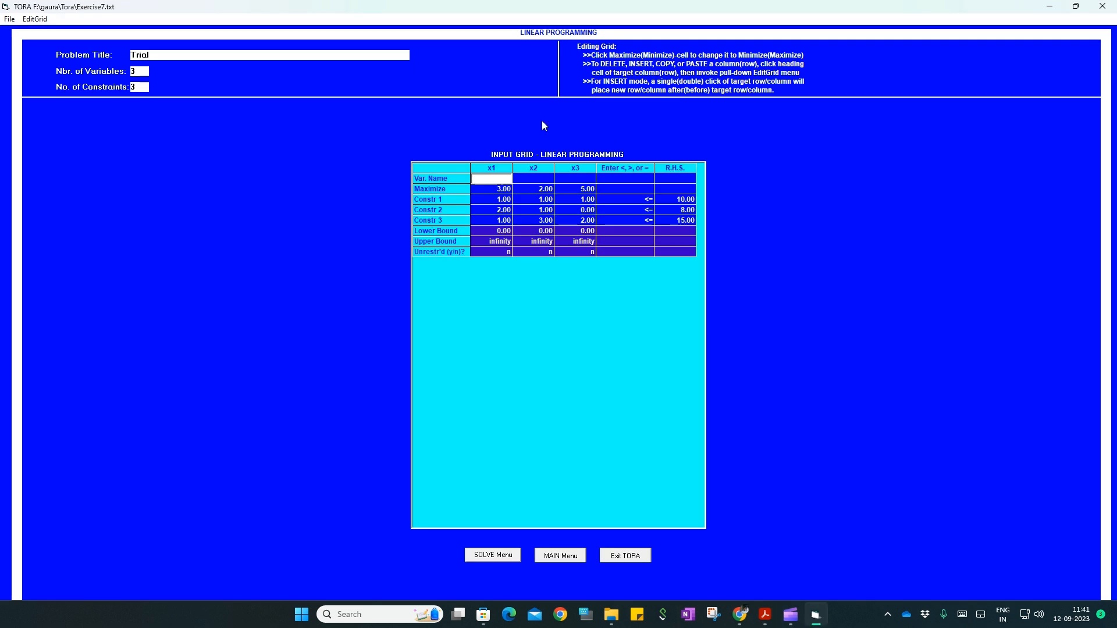
pyautogui.moveTo(624, 8); pyautogui.dragTo(0, 292)
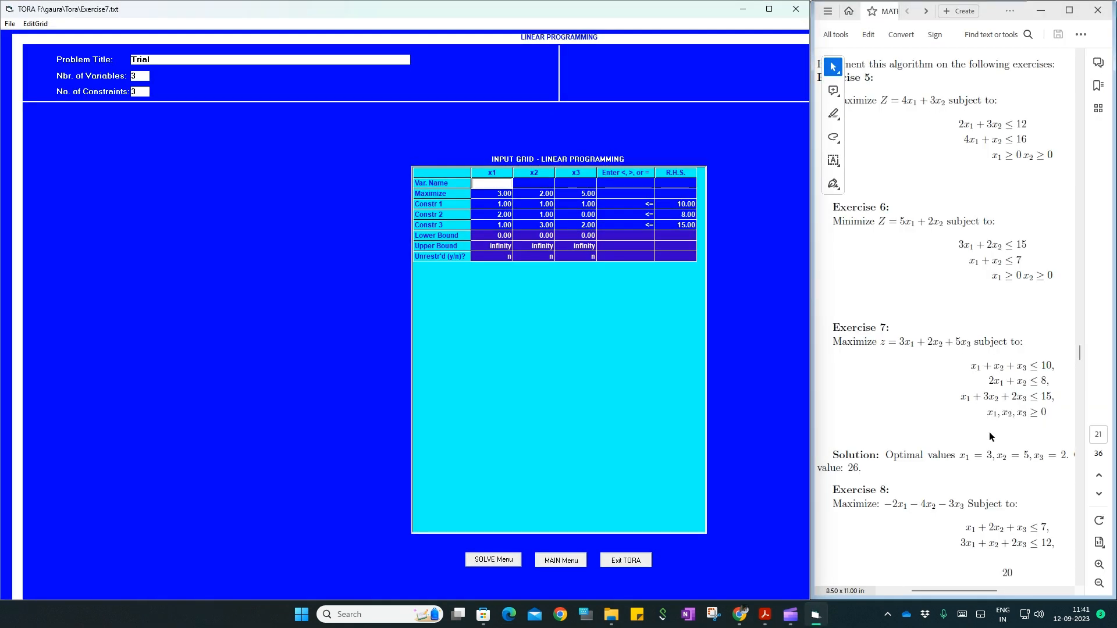
pyautogui.scroll(-8, 983, 413)
pyautogui.scroll(-10, 1017, 432)
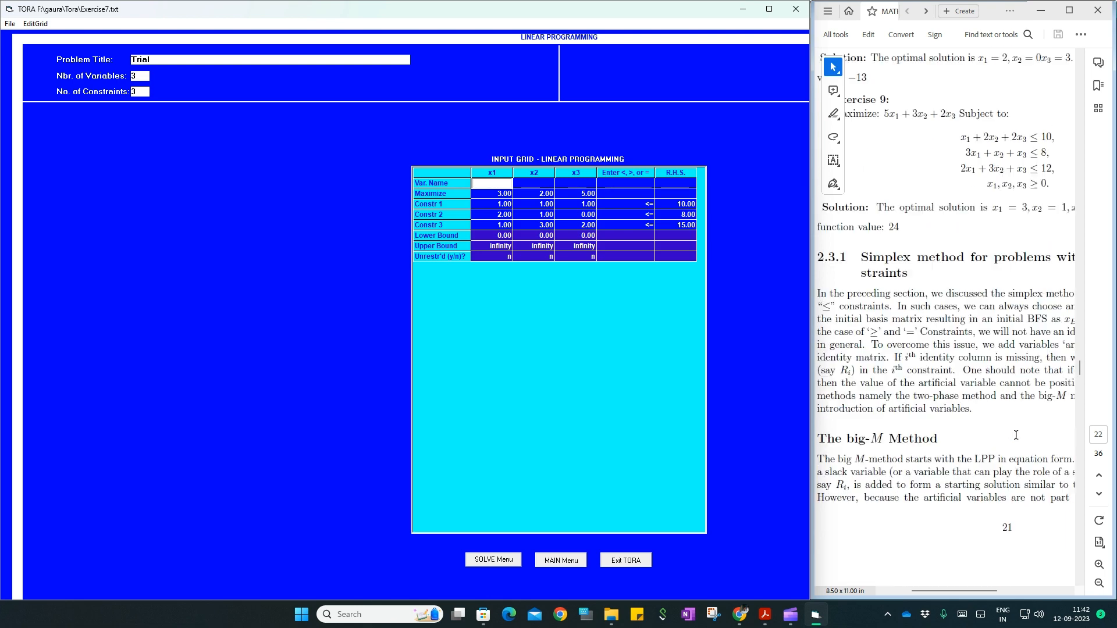
pyautogui.scroll(3, 1016, 435)
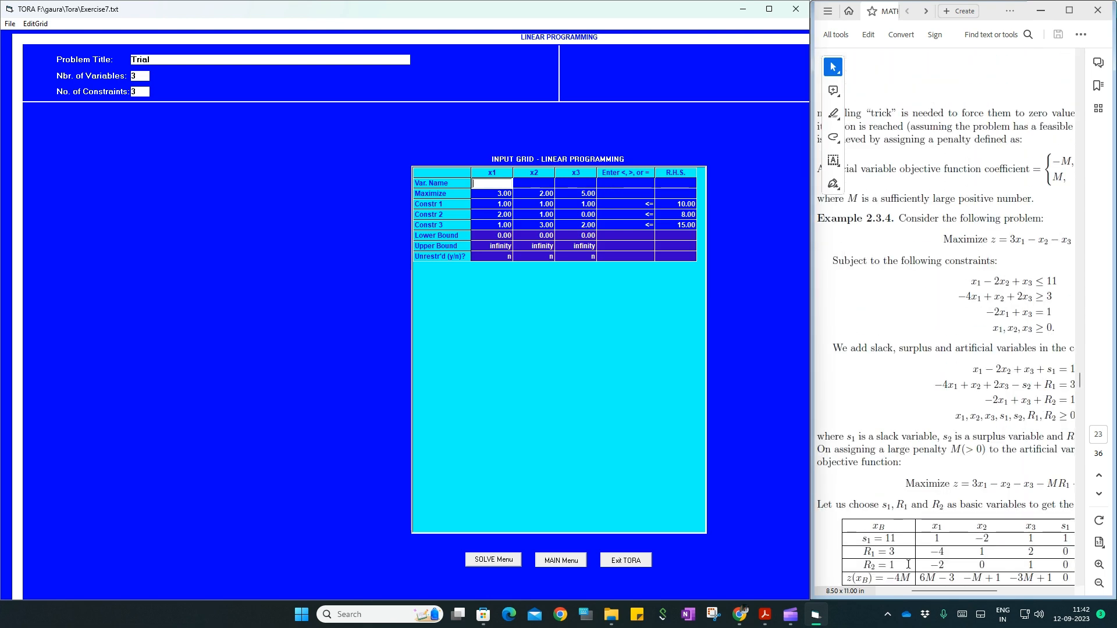
pyautogui.moveTo(933, 591); pyautogui.dragTo(949, 591)
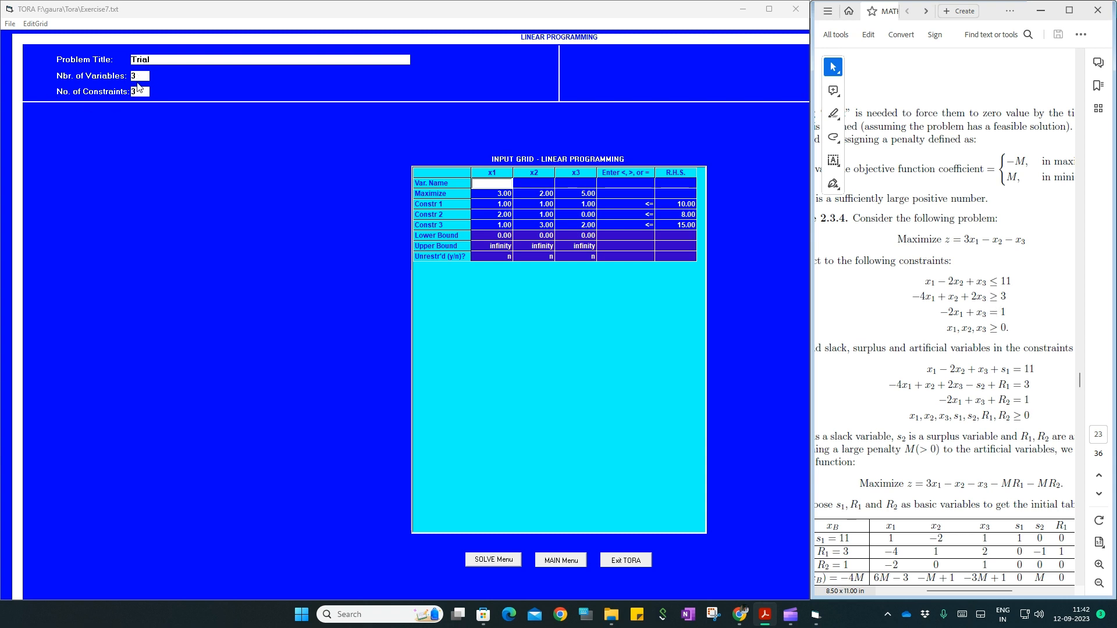
# Change the Maximize objective to Example 2.3.4, keeping 3 for x1 and setting x2 and x3 to -1
pyautogui.click(496, 193)
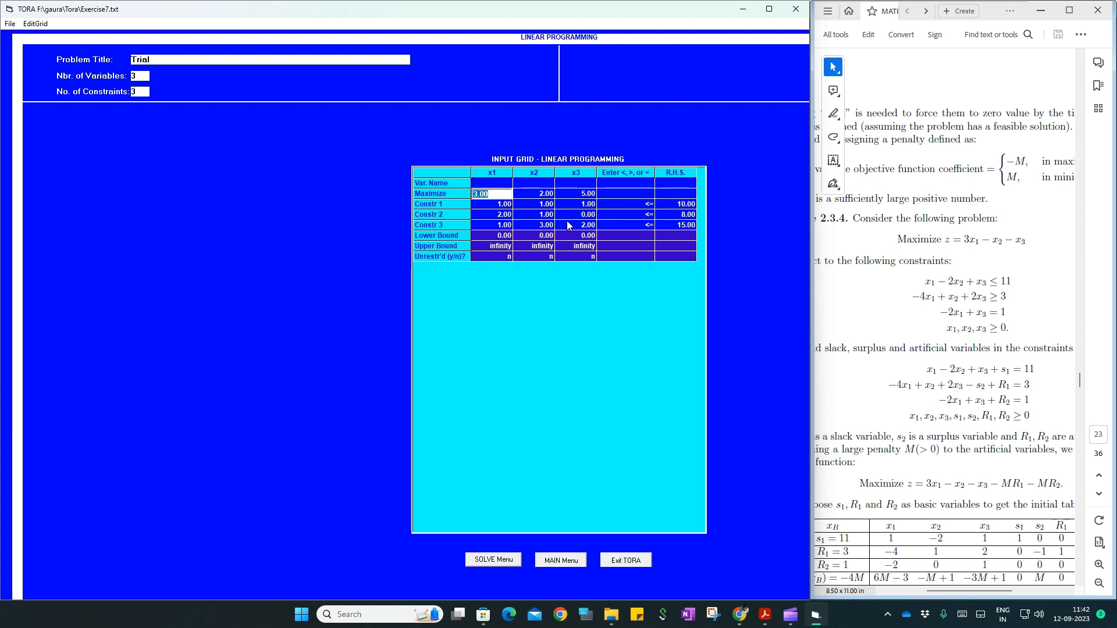
pyautogui.press('Tab')
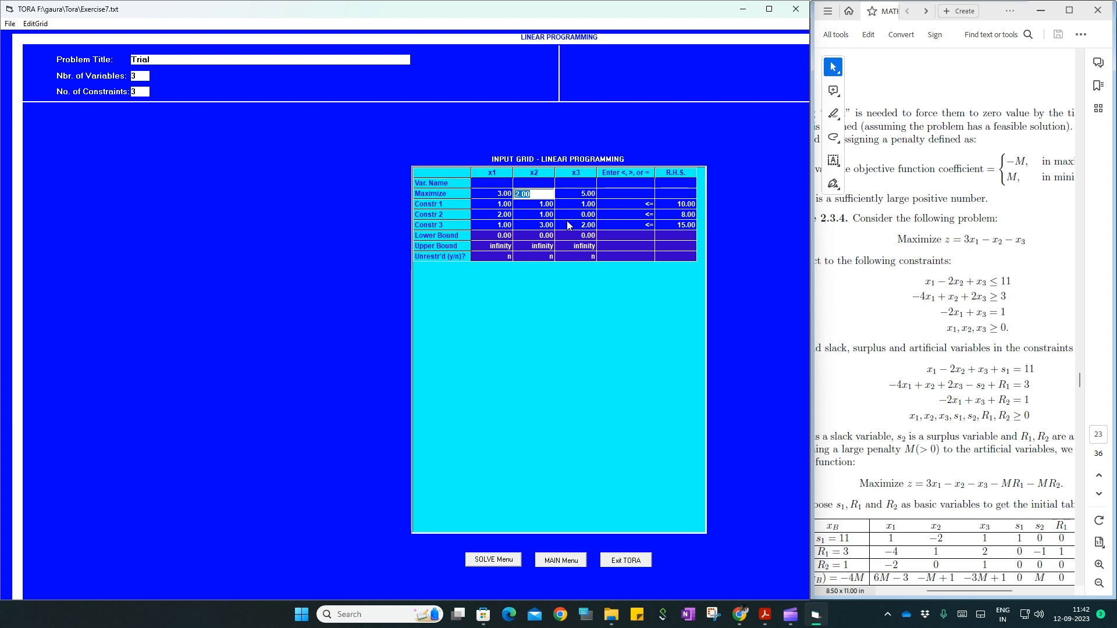
pyautogui.write('-1')
pyautogui.press('Tab')
pyautogui.write('-1')
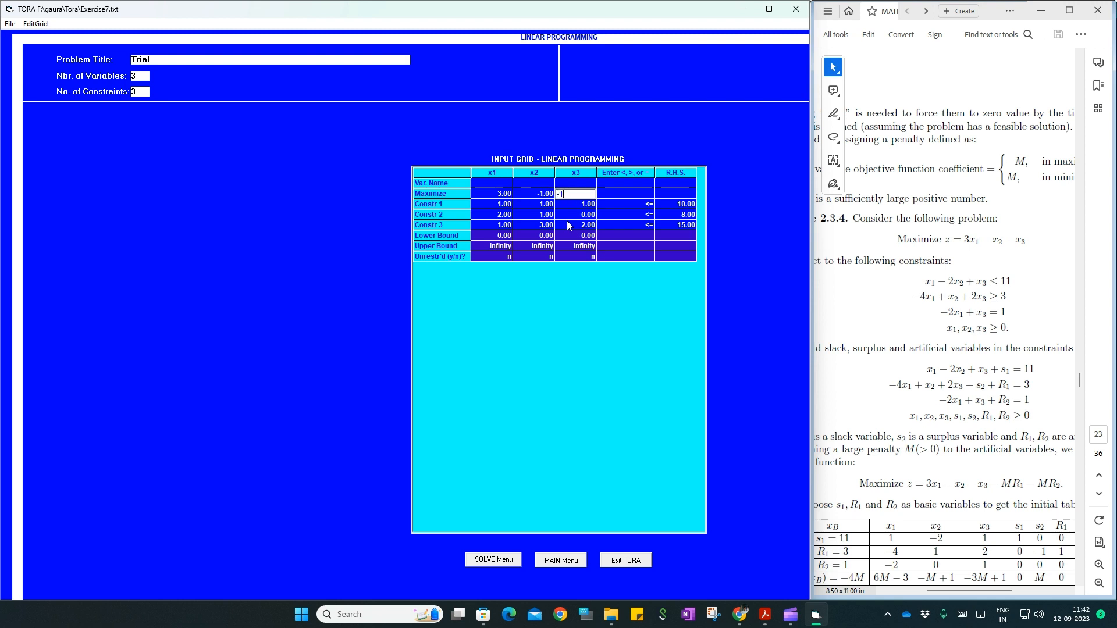
pyautogui.press('Tab')
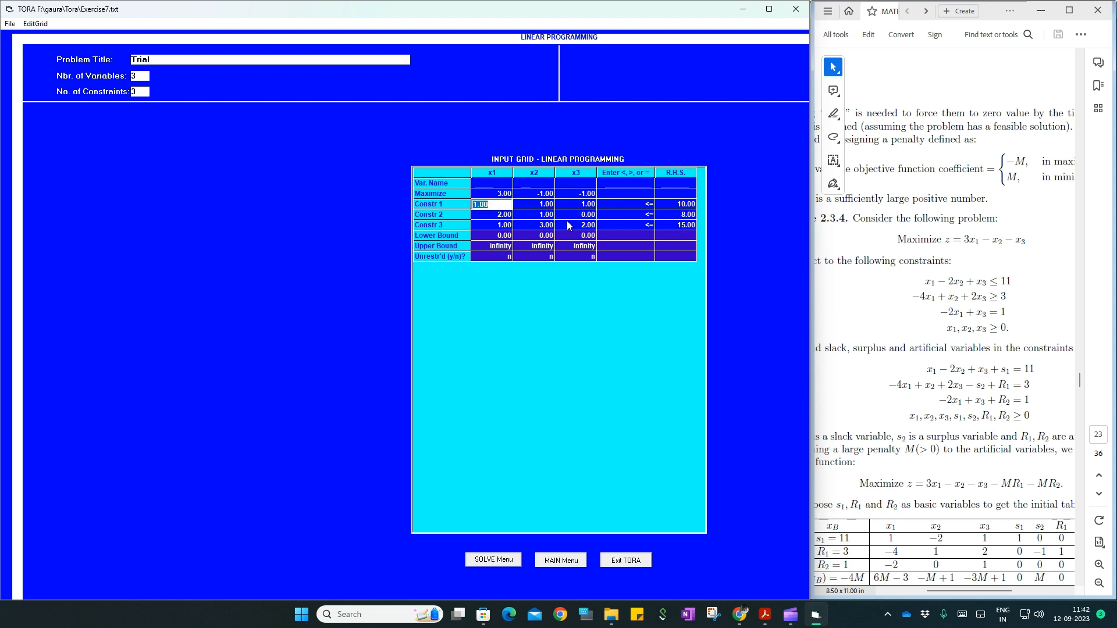
# Update constraint 1 with x2 coefficient -2 and right-hand side 11, keeping x1 and x3 at 1 and the <= relation
pyautogui.press('Tab')
pyautogui.write('-2')
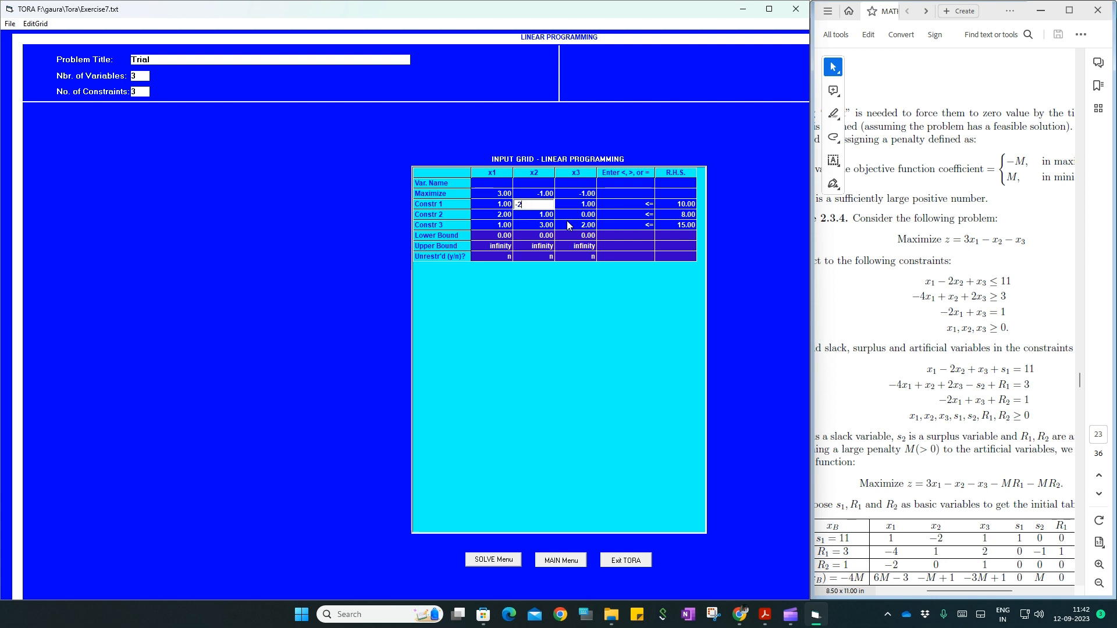
pyautogui.press('Tab')
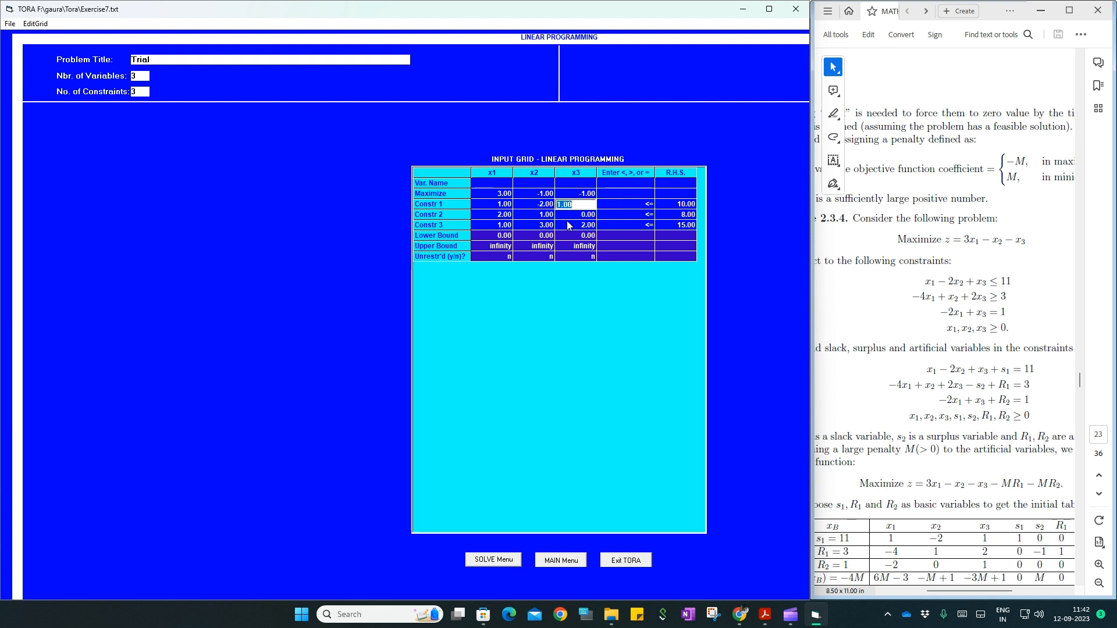
pyautogui.press('Tab')
pyautogui.press('Tab')
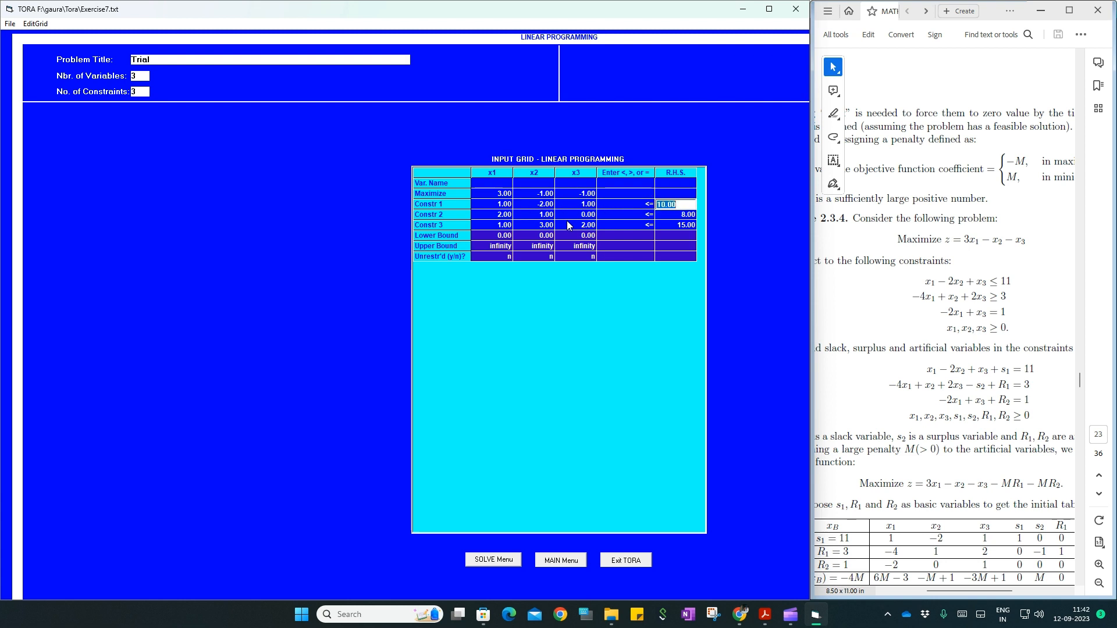
pyautogui.write('11')
pyautogui.press('Tab')
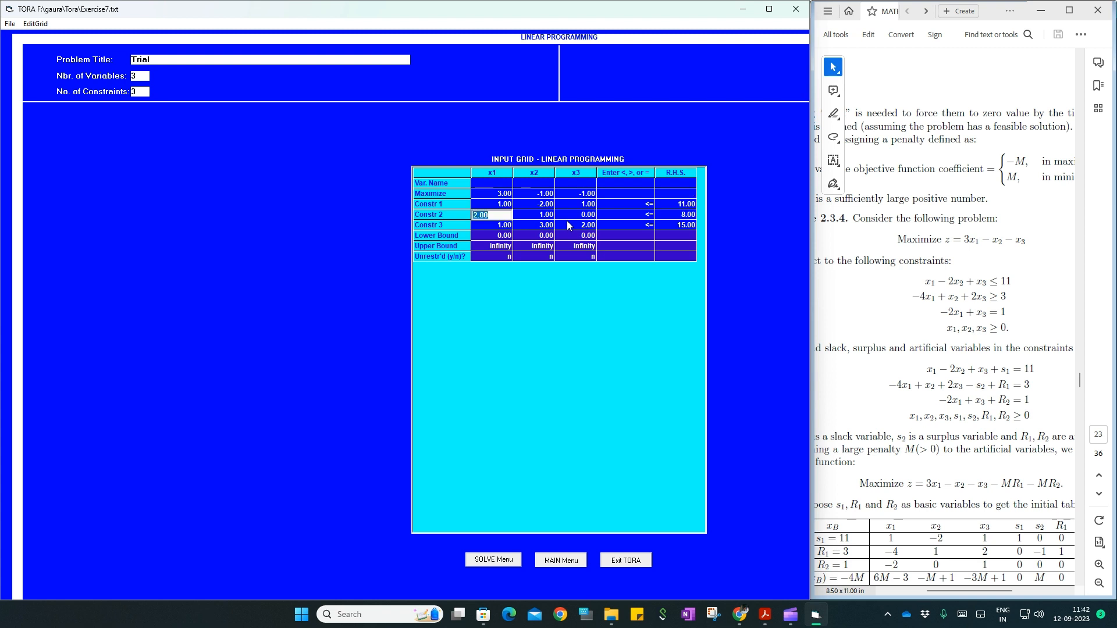
# Replace constraint 2 with coefficients -4, 1 and 2, relation >=, and right-hand side 3
pyautogui.write('-4')
pyautogui.press('Tab')
pyautogui.write('1')
pyautogui.press('Tab')
pyautogui.write('2')
pyautogui.press('Tab')
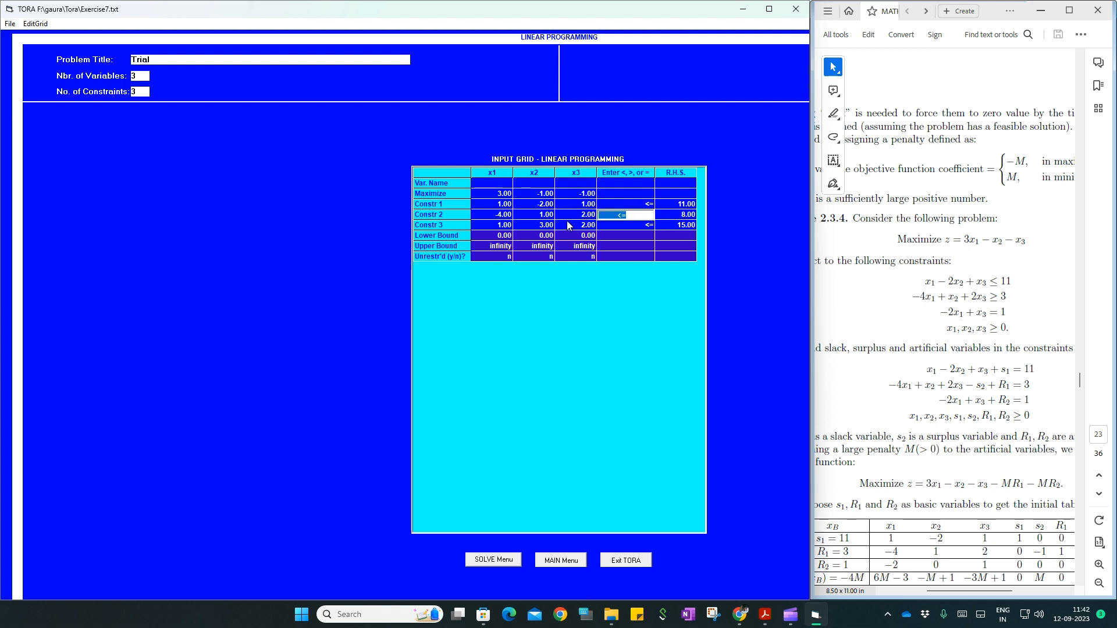
pyautogui.write('>=')
pyautogui.press('Tab')
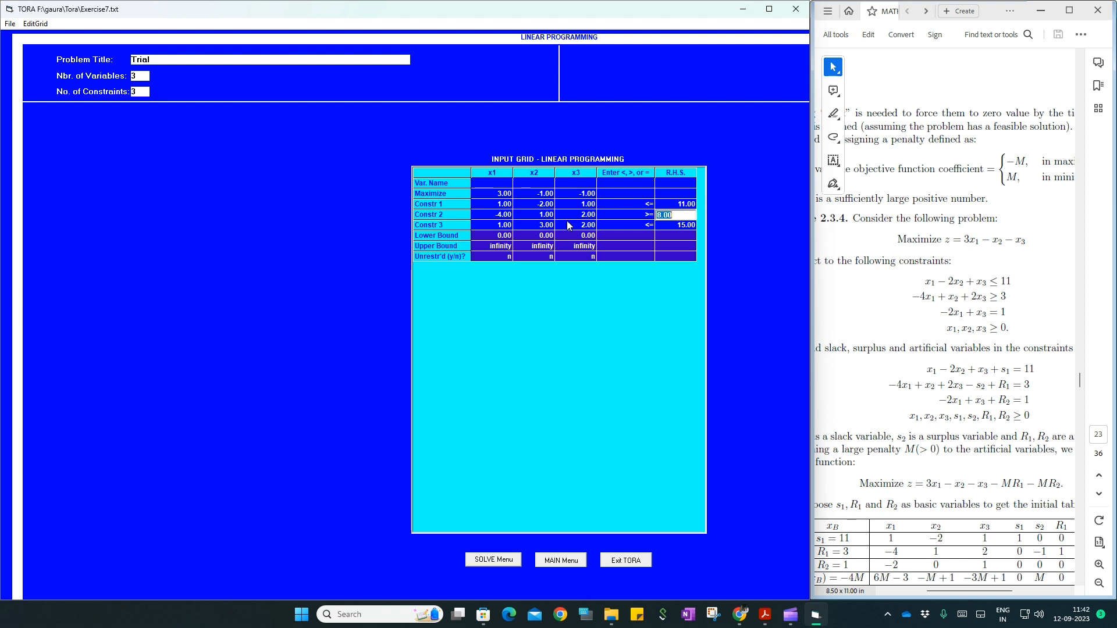
pyautogui.write('3')
pyautogui.press('Tab')
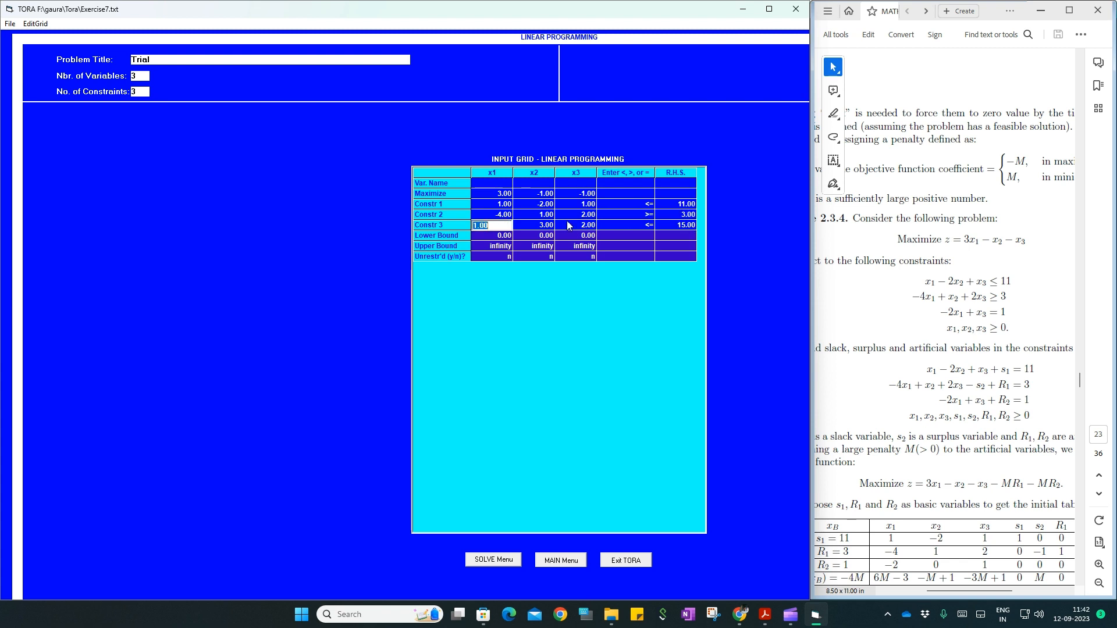
# Replace constraint 3 with coefficients -2, 0 and 1, relation =, and right-hand side 1
pyautogui.write('-2')
pyautogui.press('Tab')
pyautogui.write('0')
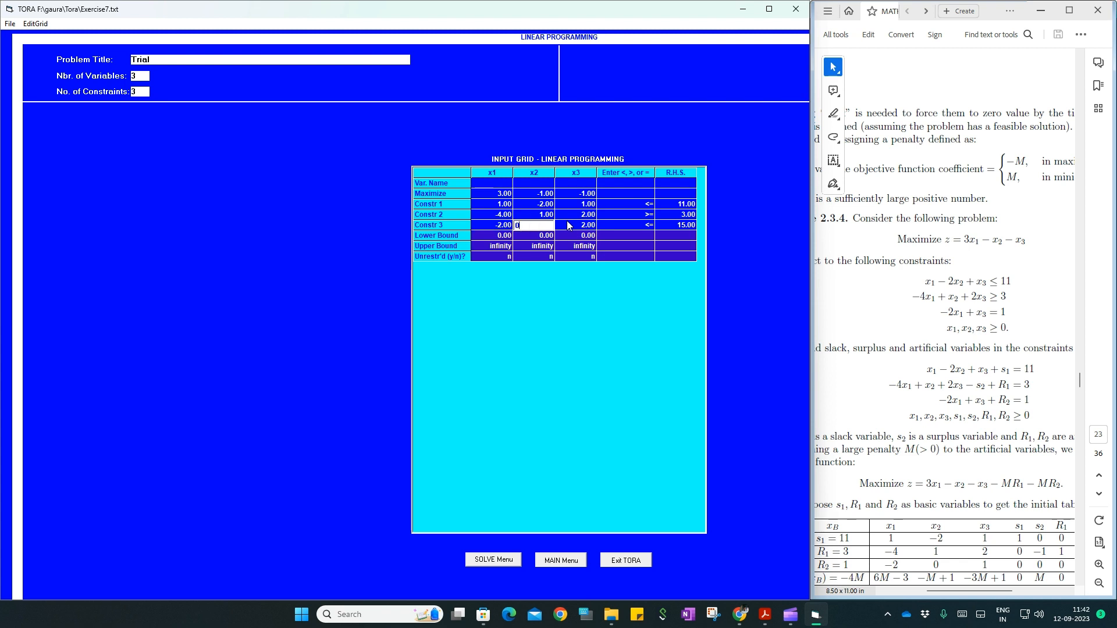
pyautogui.press('Tab')
pyautogui.write('1')
pyautogui.press('Tab')
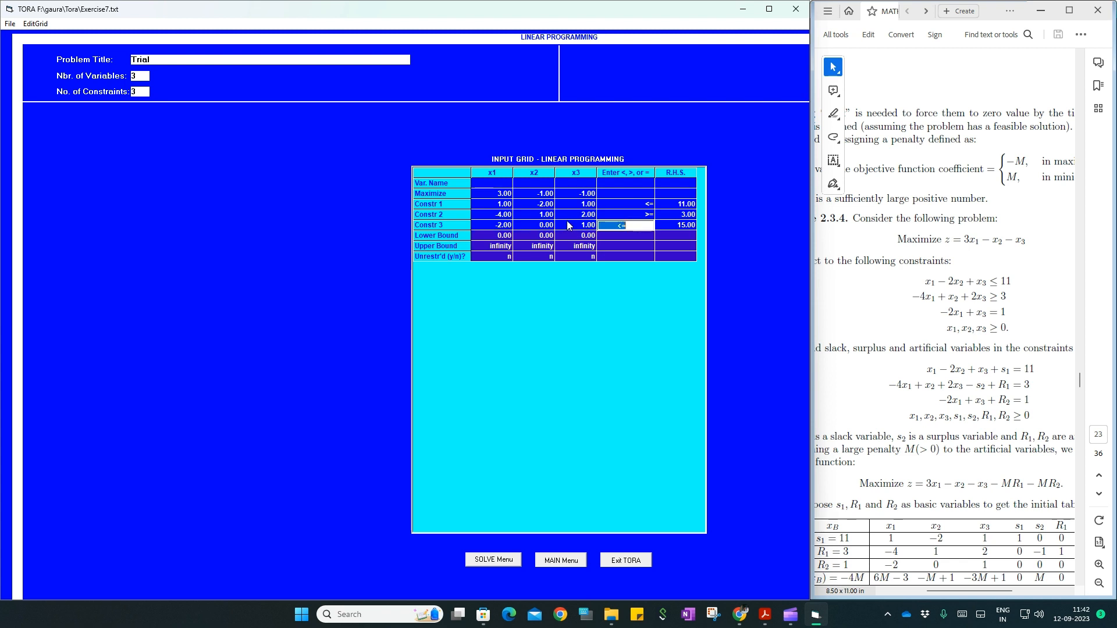
pyautogui.write('=')
pyautogui.press('Tab')
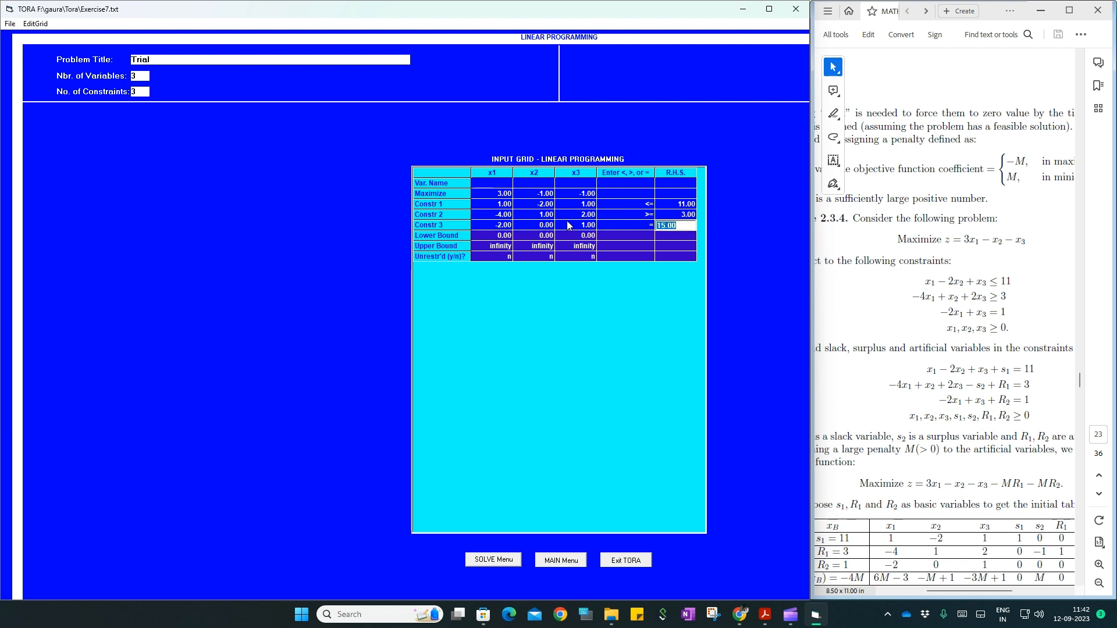
pyautogui.write('1')
# Proceed to solving and save the modified data over the existing Exercise7 file
pyautogui.click(493, 559)
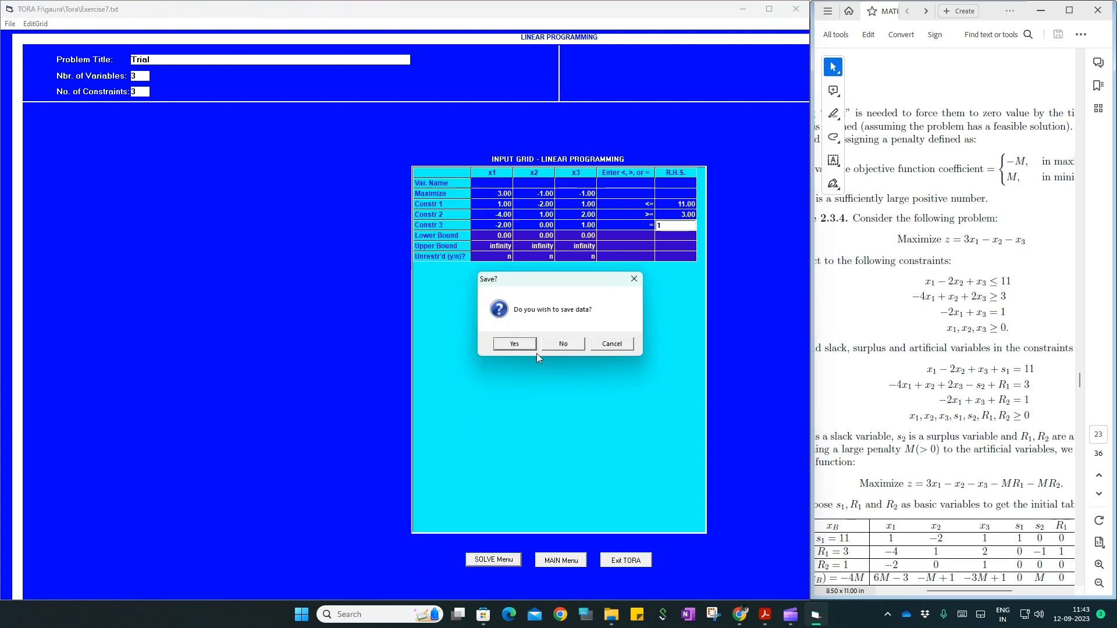
pyautogui.click(525, 345)
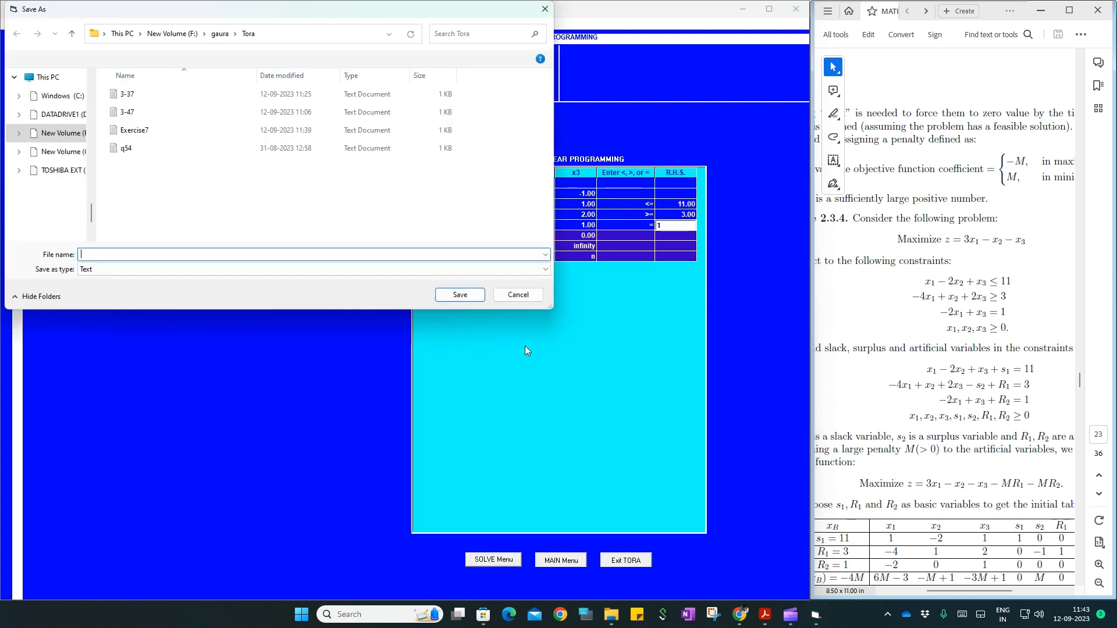
pyautogui.click(243, 132)
pyautogui.click(459, 295)
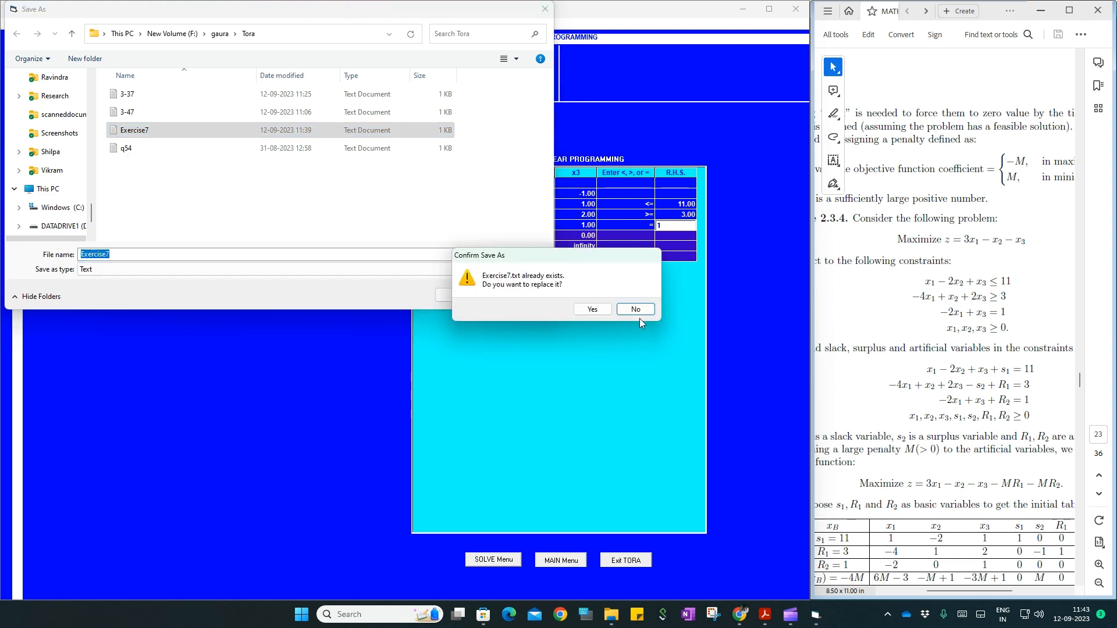
pyautogui.click(592, 308)
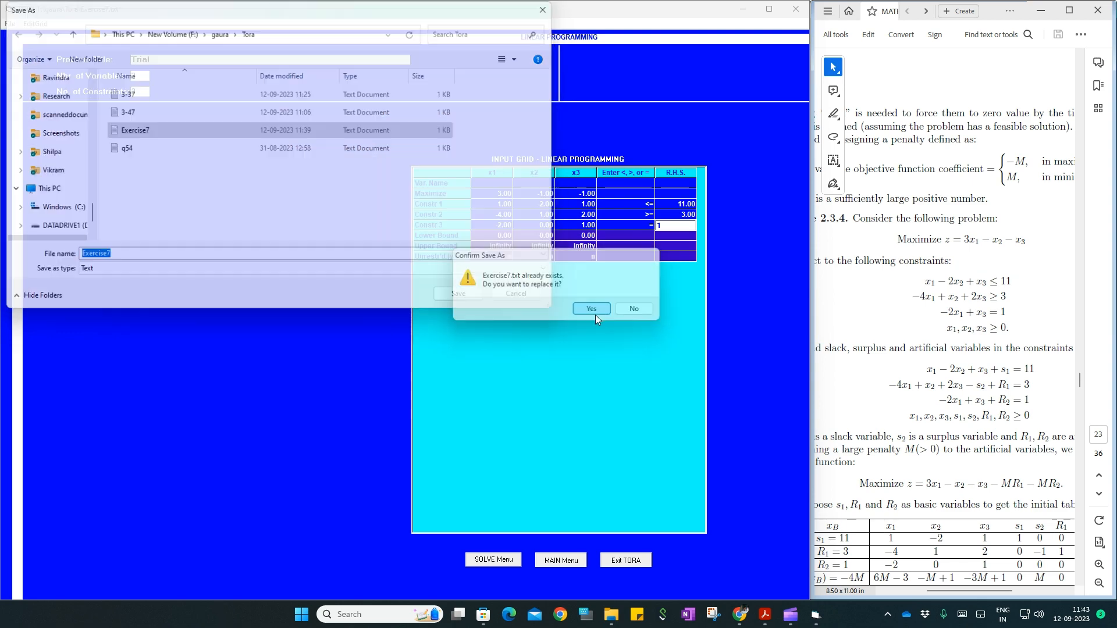
# Solve the problem with Two-phase method iterations in decimal notation, generate all iterations, and review the tableaus through the last one
pyautogui.moveTo(558, 203)
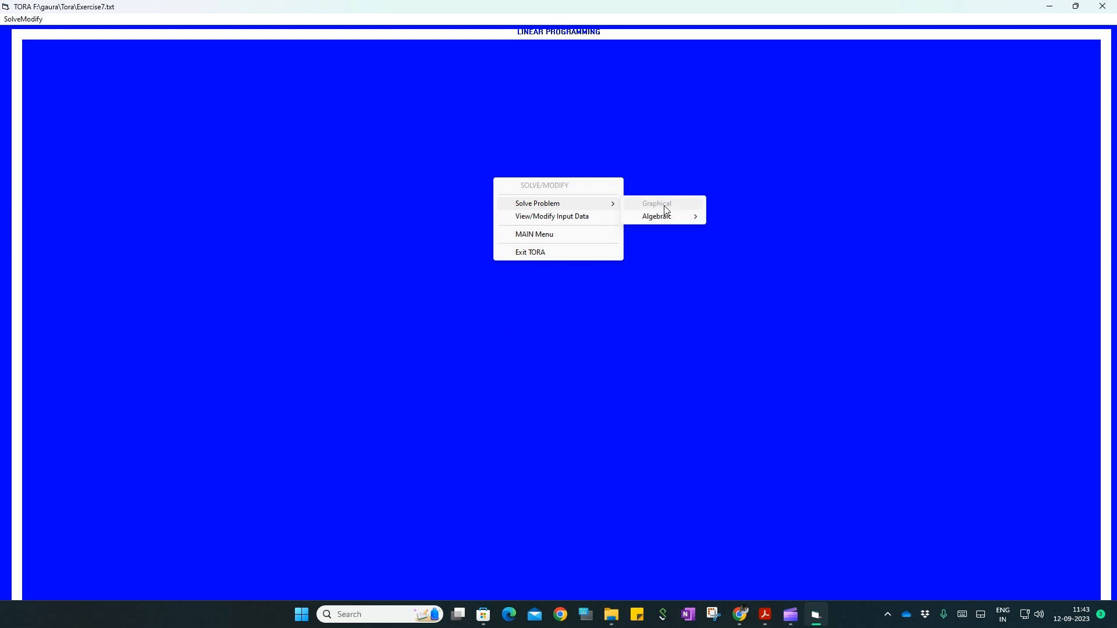
pyautogui.moveTo(668, 216)
pyautogui.moveTo(743, 231)
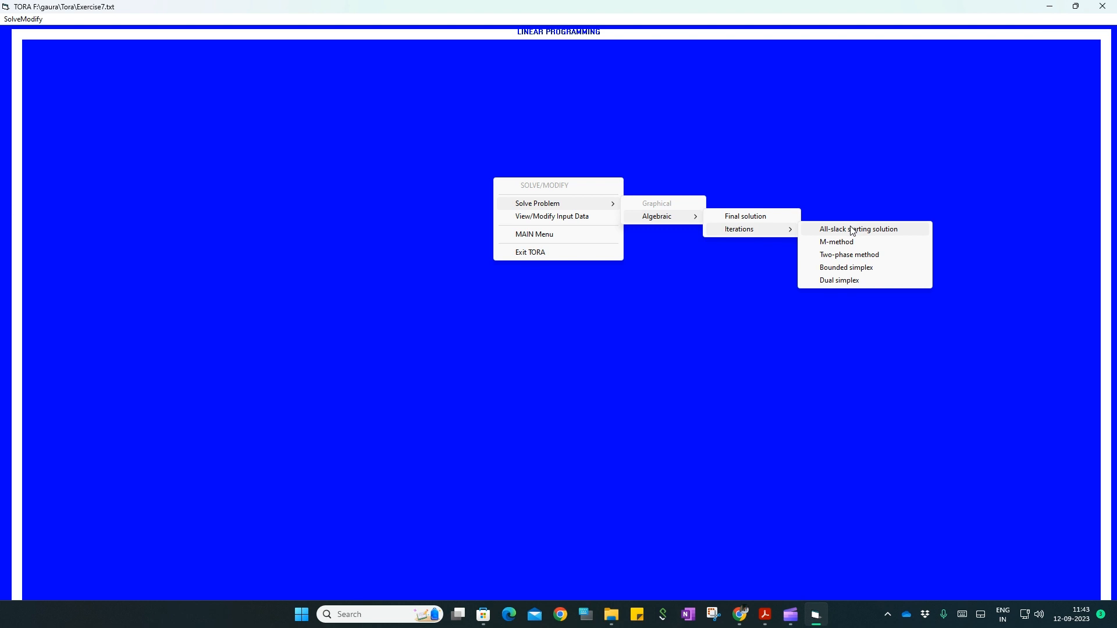
pyautogui.click(853, 259)
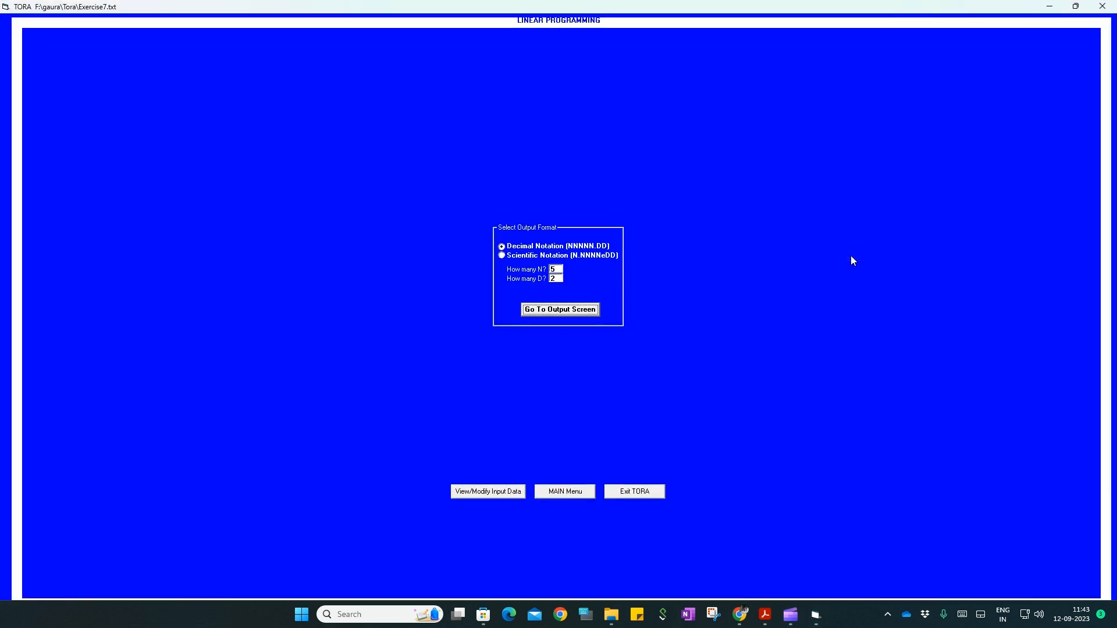
pyautogui.click(551, 310)
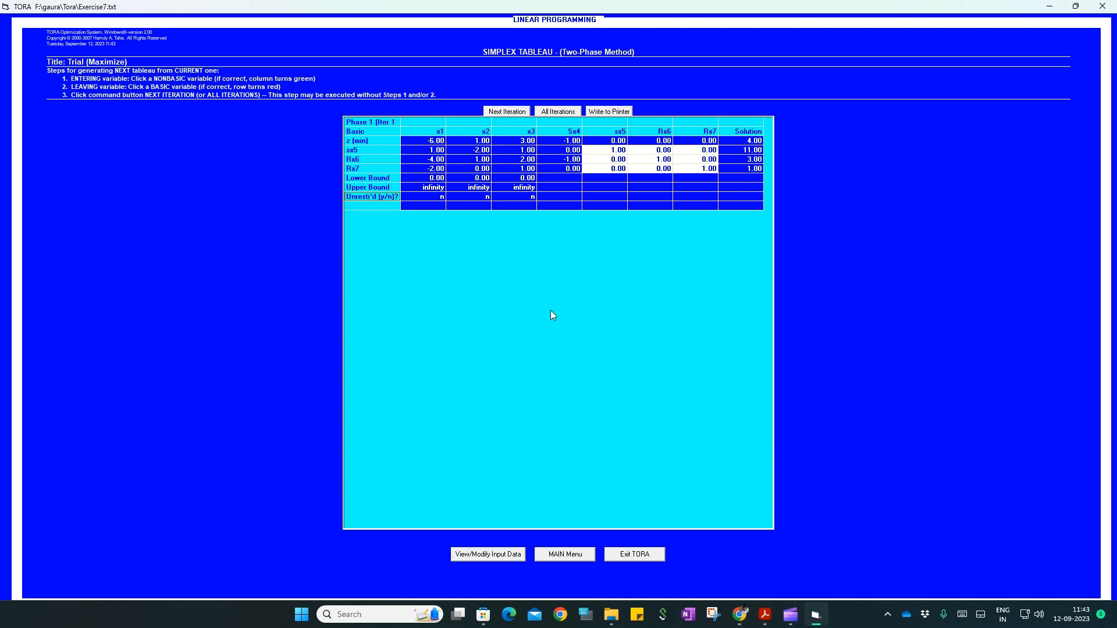
pyautogui.click(546, 112)
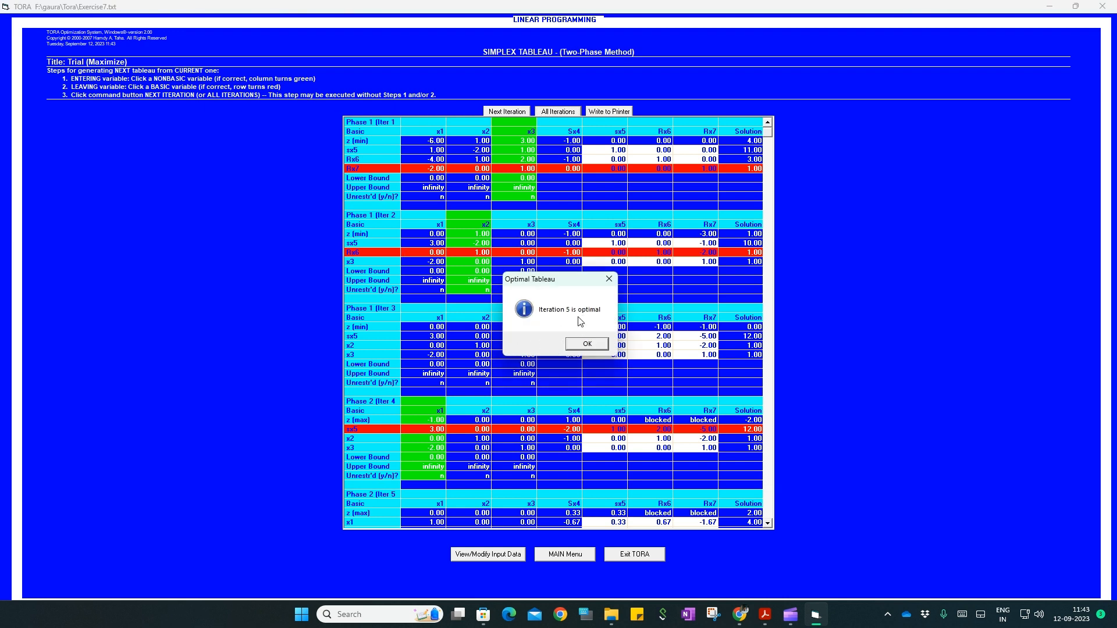
pyautogui.click(586, 344)
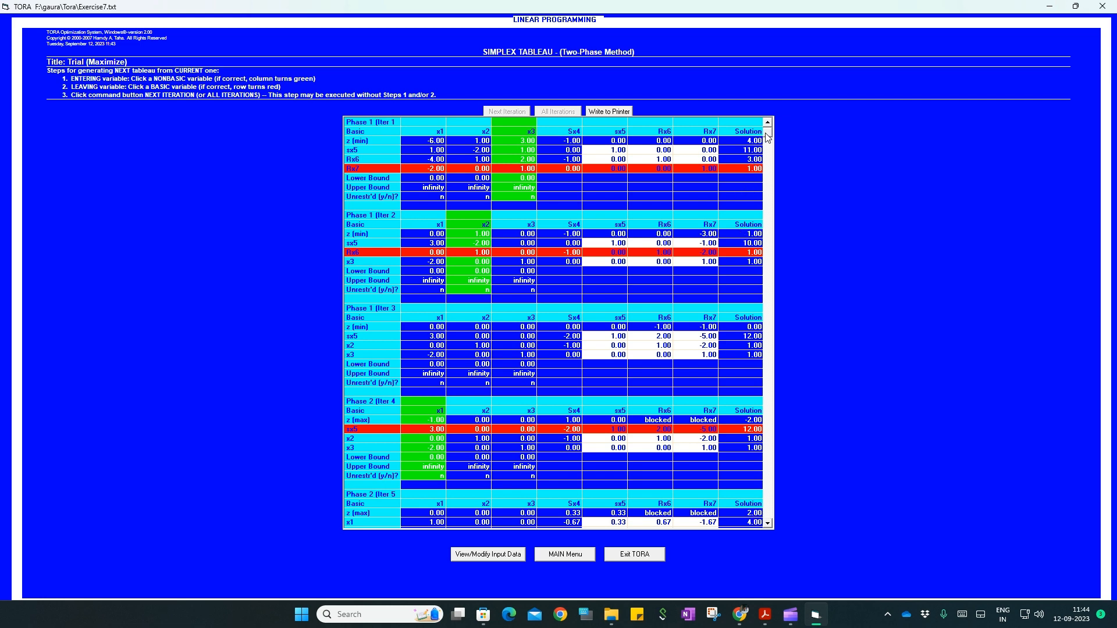
pyautogui.scroll(-2, 771, 356)
pyautogui.scroll(1, 772, 359)
pyautogui.scroll(-1, 770, 399)
pyautogui.scroll(1, 771, 437)
pyautogui.scroll(-2, 773, 514)
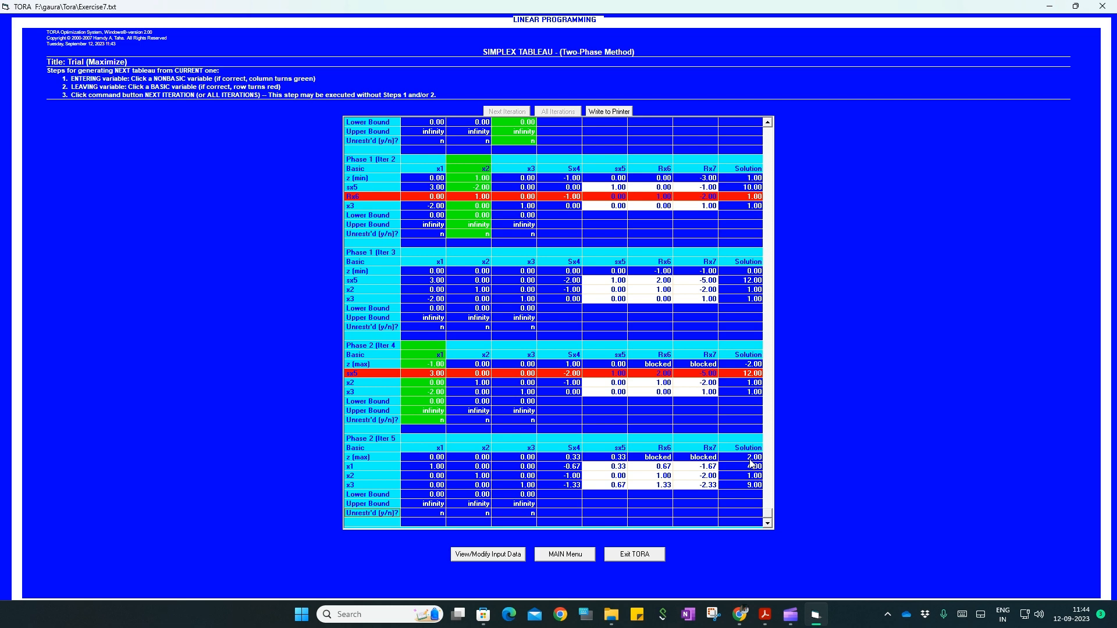
# Go back through the input data without saving, solve with M-method iterations using M = 100, and generate all iterations
pyautogui.click(488, 554)
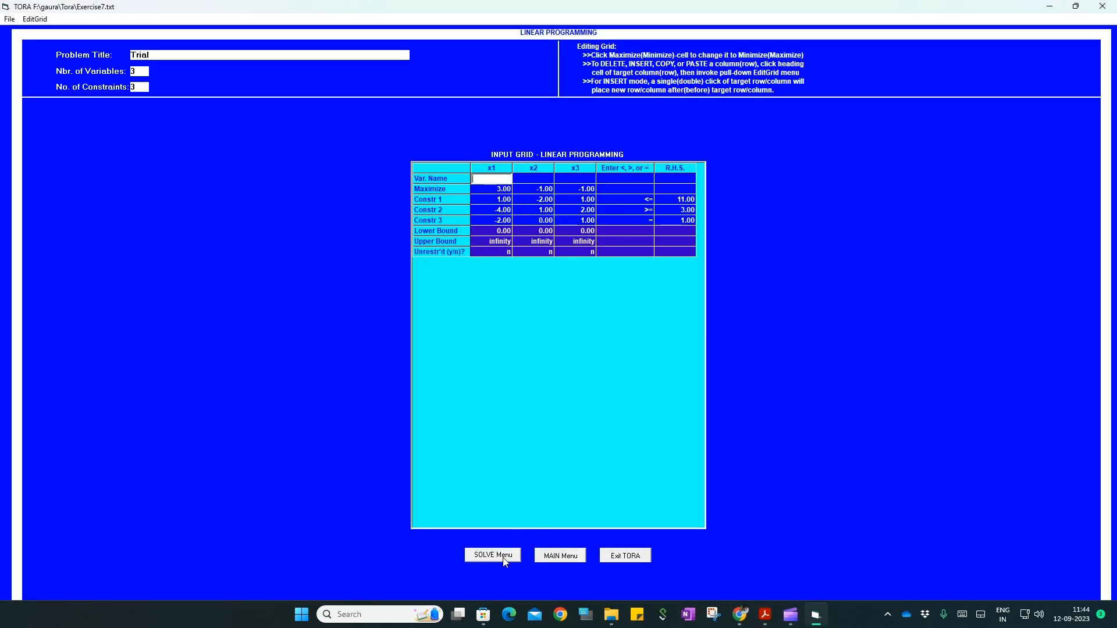
pyautogui.click(504, 558)
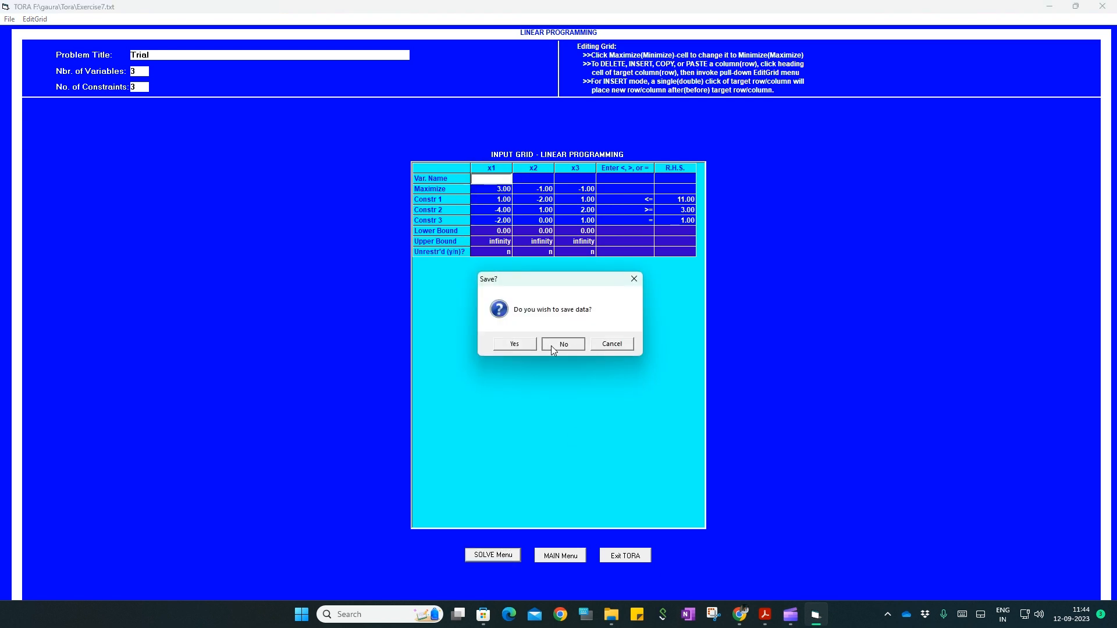
pyautogui.click(550, 346)
pyautogui.moveTo(605, 205)
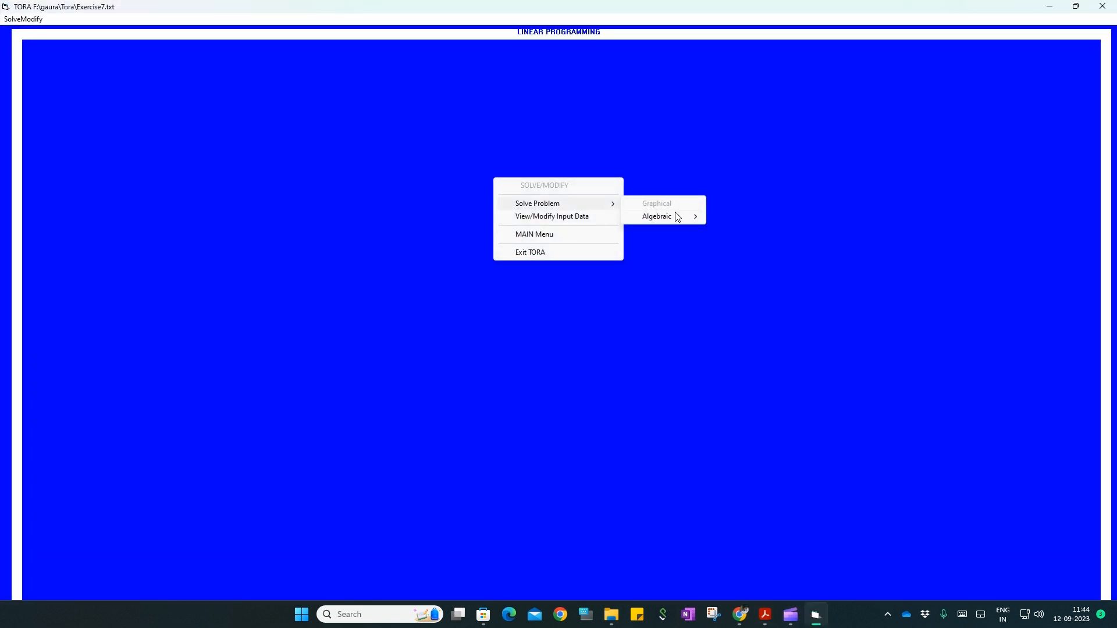
pyautogui.moveTo(675, 217)
pyautogui.moveTo(784, 232)
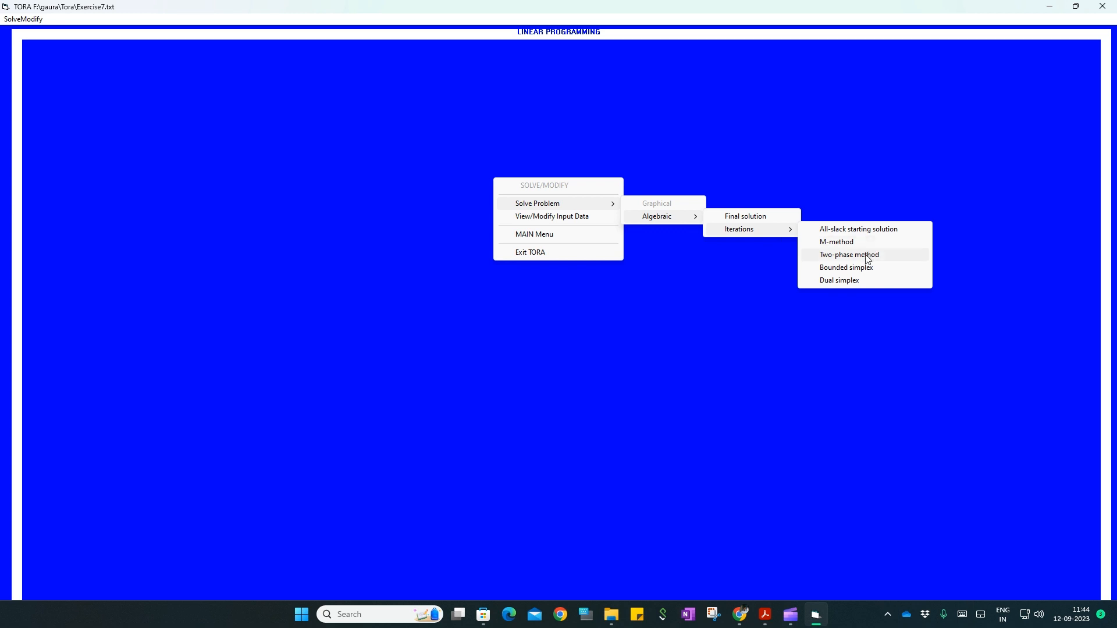
pyautogui.click(848, 242)
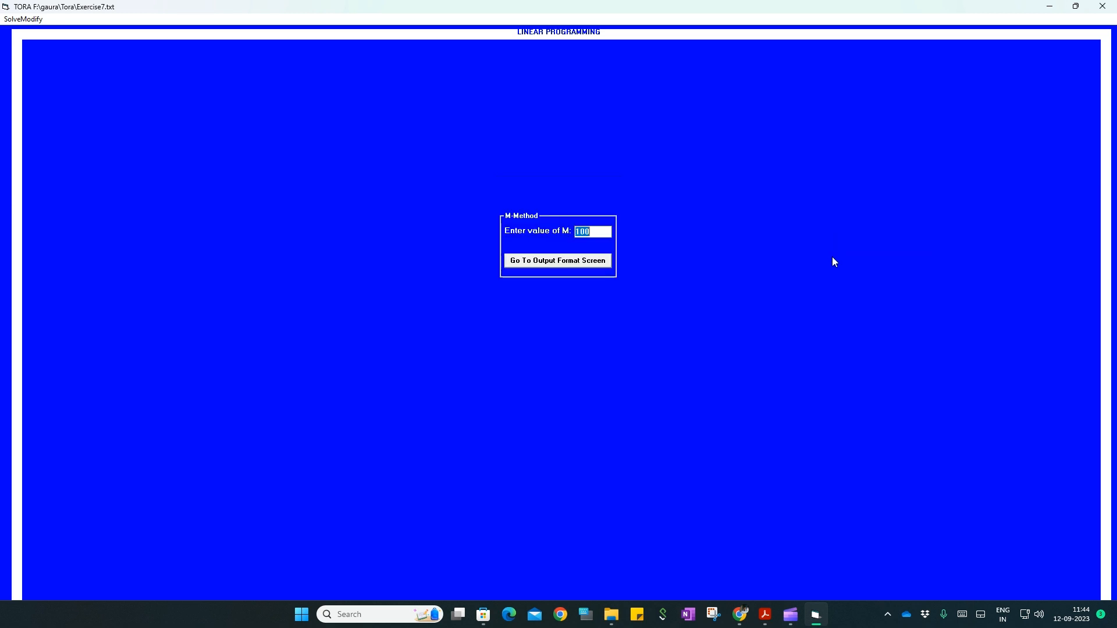
pyautogui.click(576, 262)
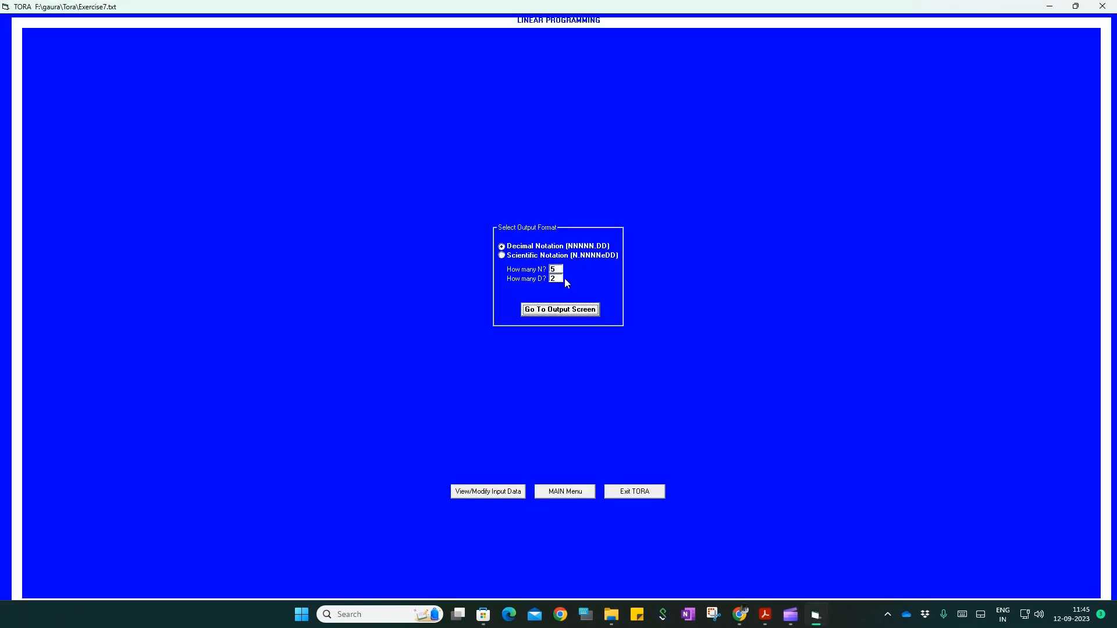
pyautogui.click(564, 314)
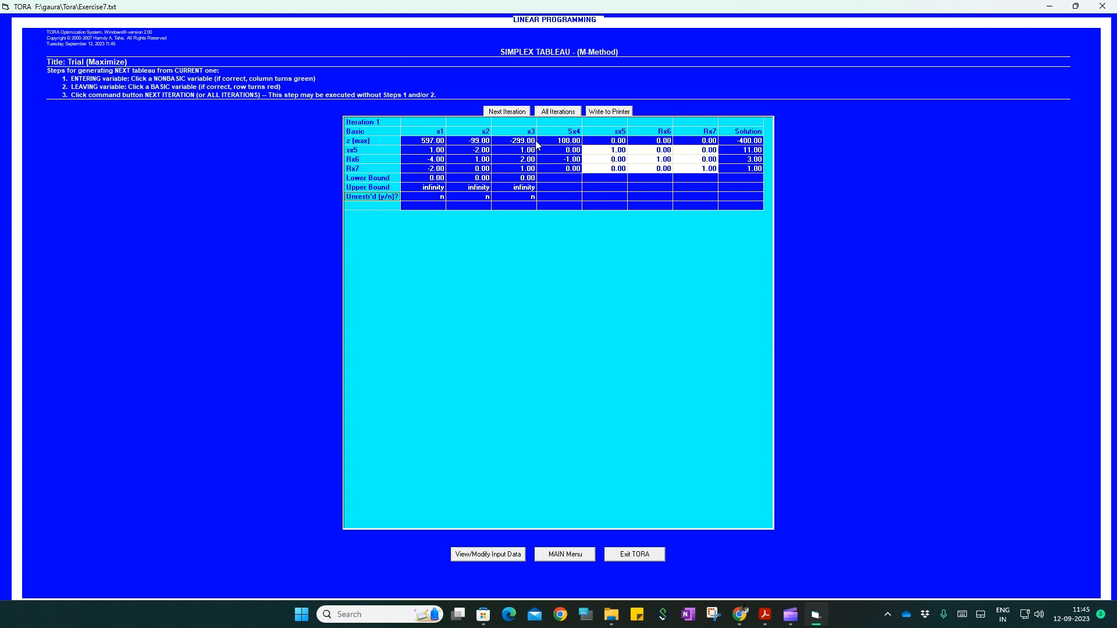
pyautogui.click(558, 111)
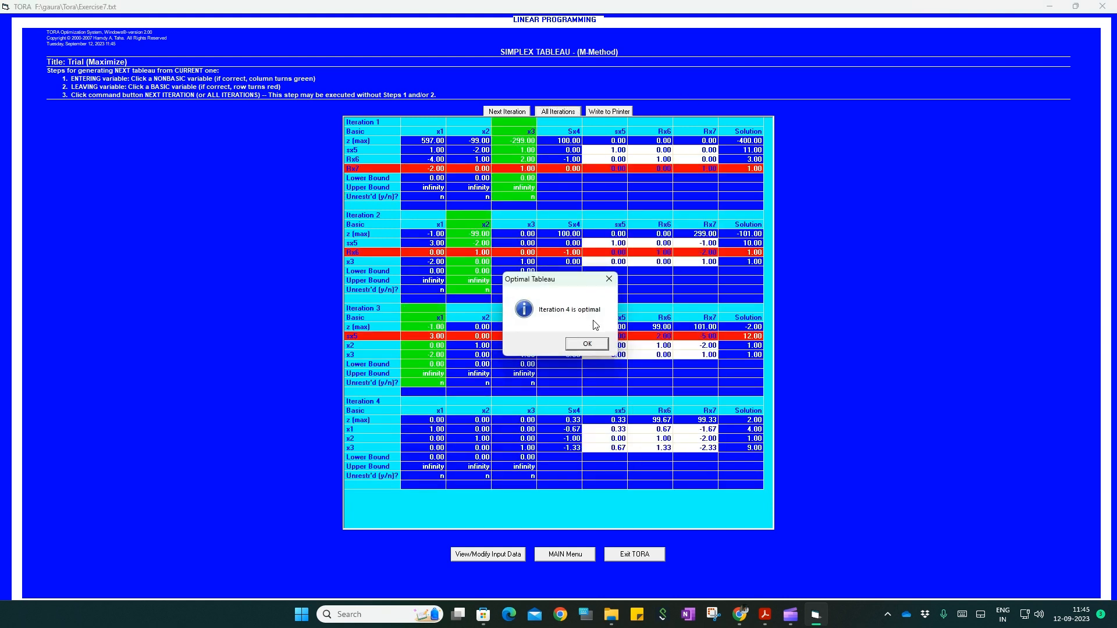
pyautogui.click(589, 342)
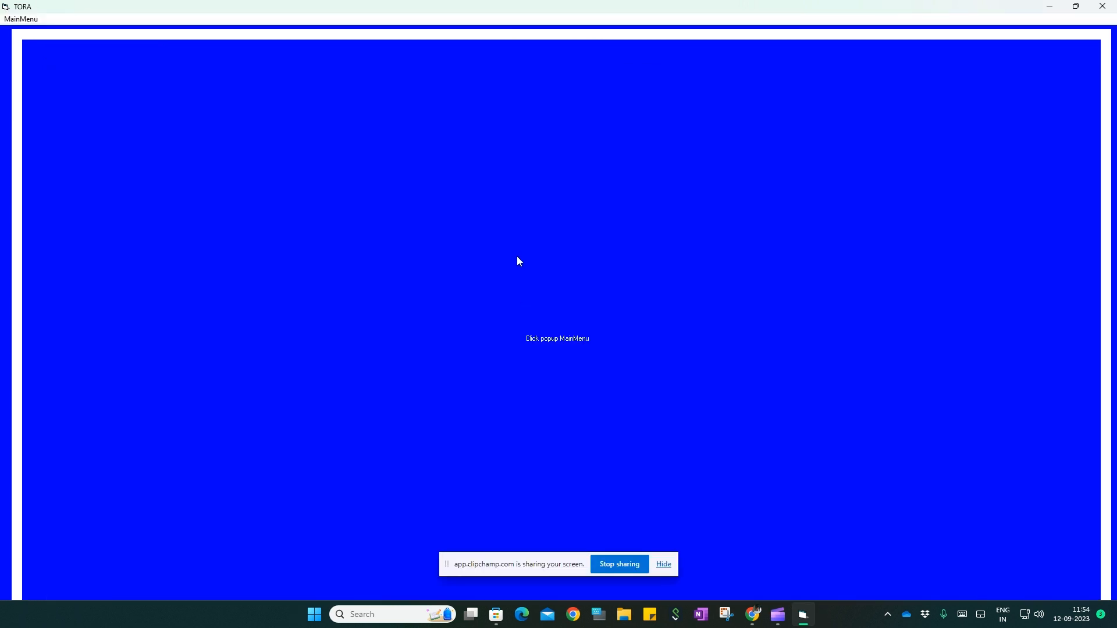
# Start Linear Programming from an existing file and open the q54 problem
pyautogui.click(519, 261)
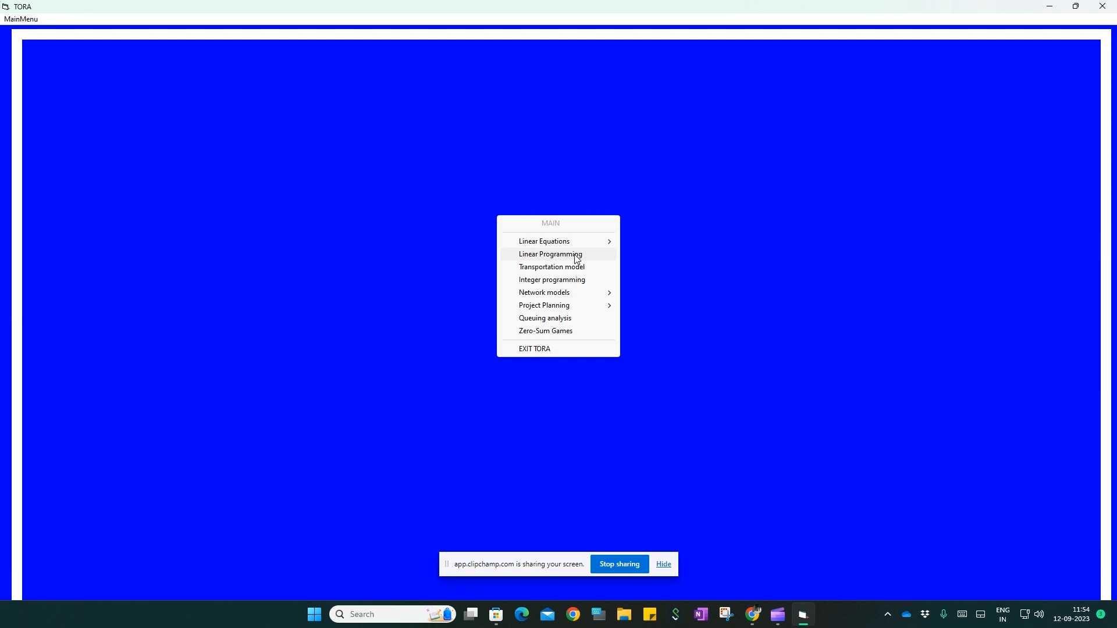
pyautogui.click(567, 257)
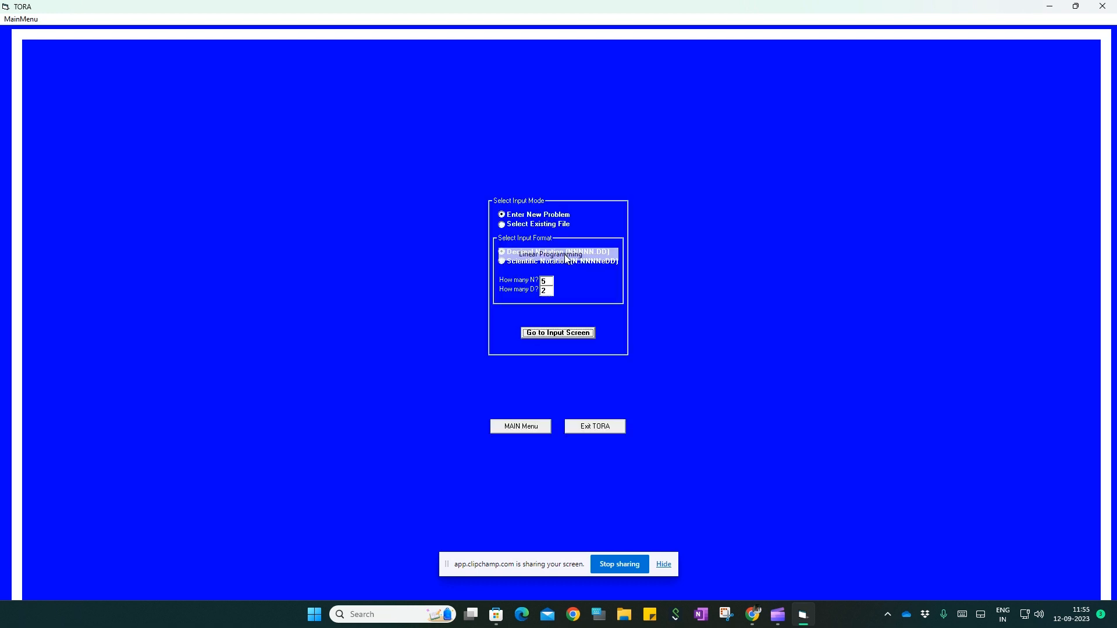
pyautogui.click(502, 225)
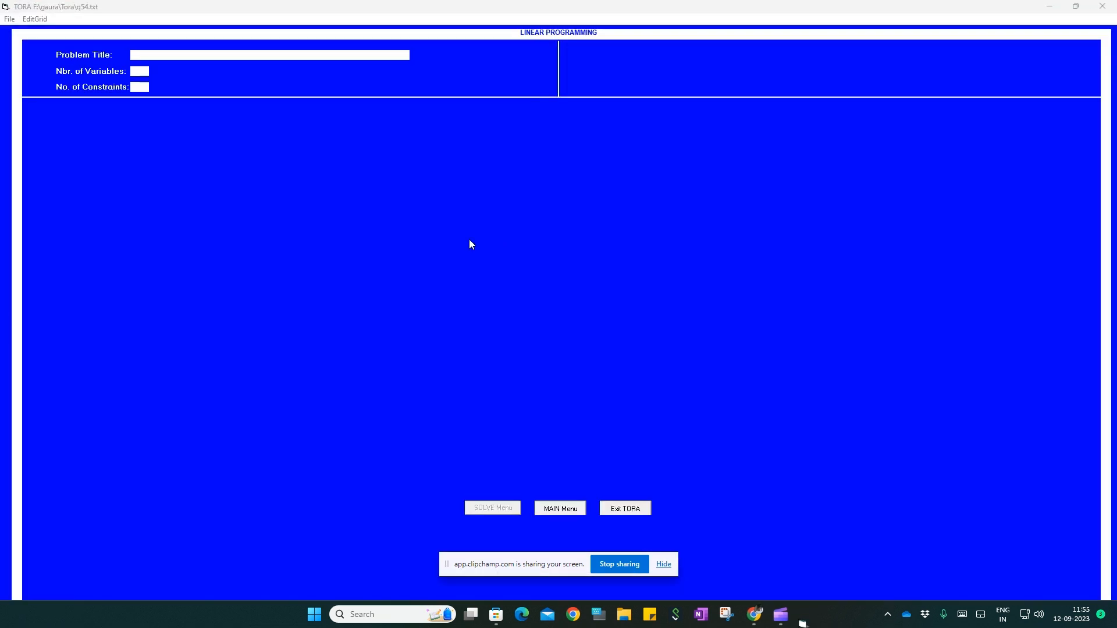
pyautogui.click(129, 150)
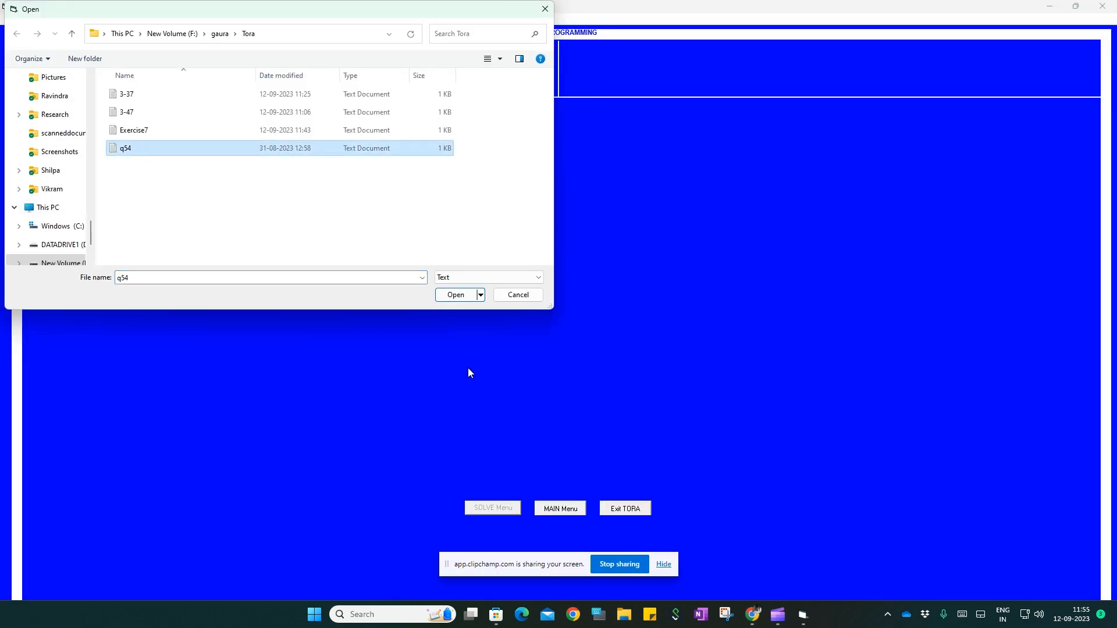
pyautogui.click(453, 296)
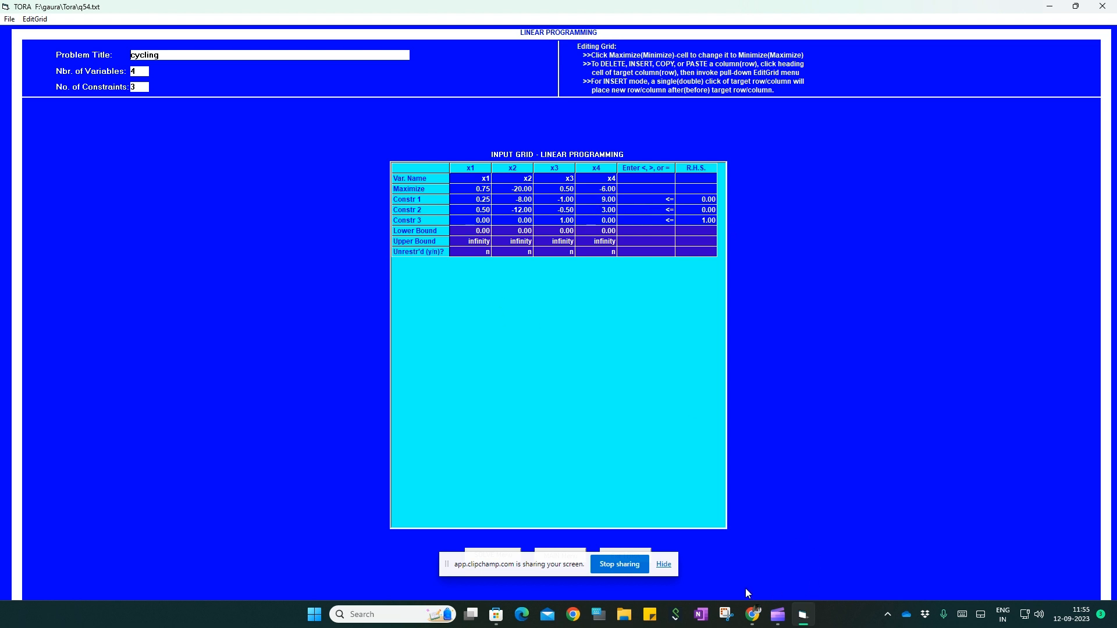
pyautogui.click(664, 569)
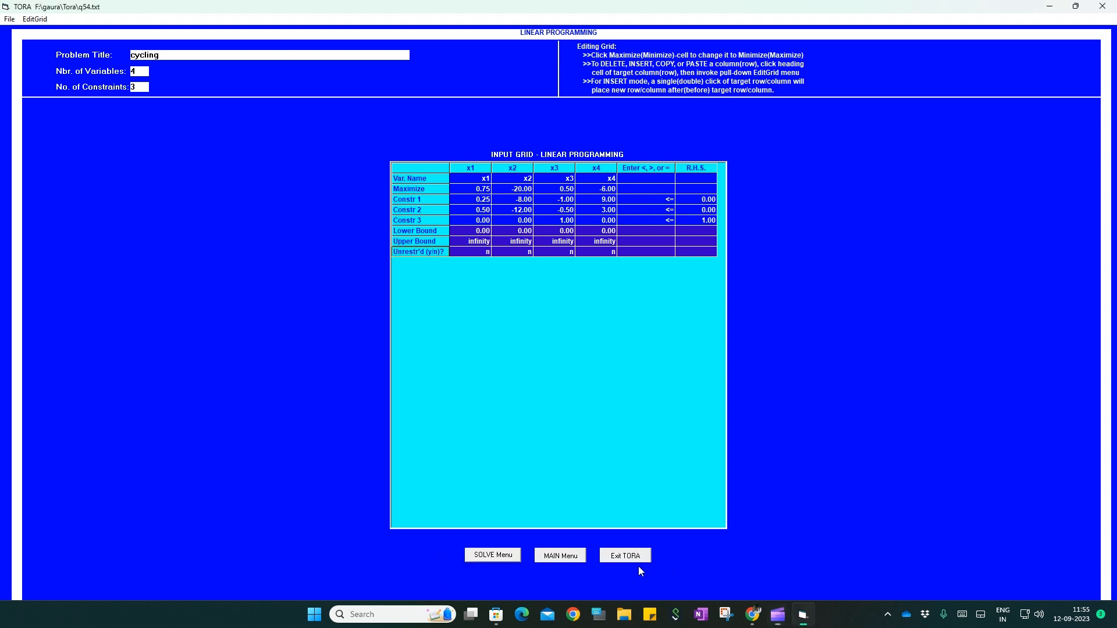
# Solve the q54 problem without saving, using all-slack starting solution iterations with decimal notation output
pyautogui.click(508, 559)
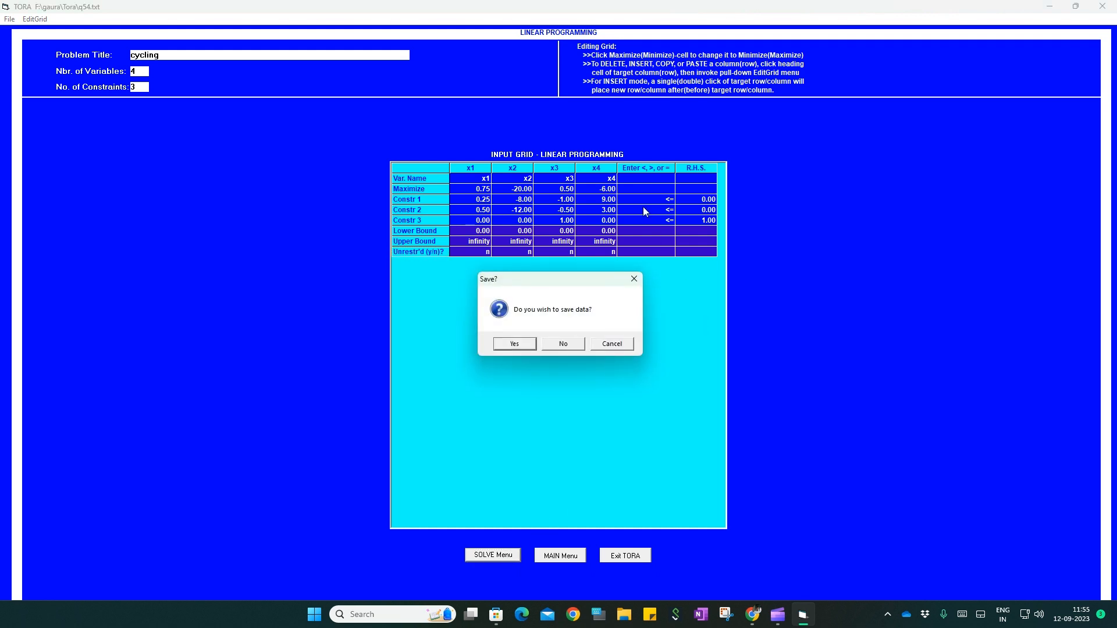
pyautogui.click(557, 346)
pyautogui.moveTo(616, 202)
pyautogui.moveTo(675, 219)
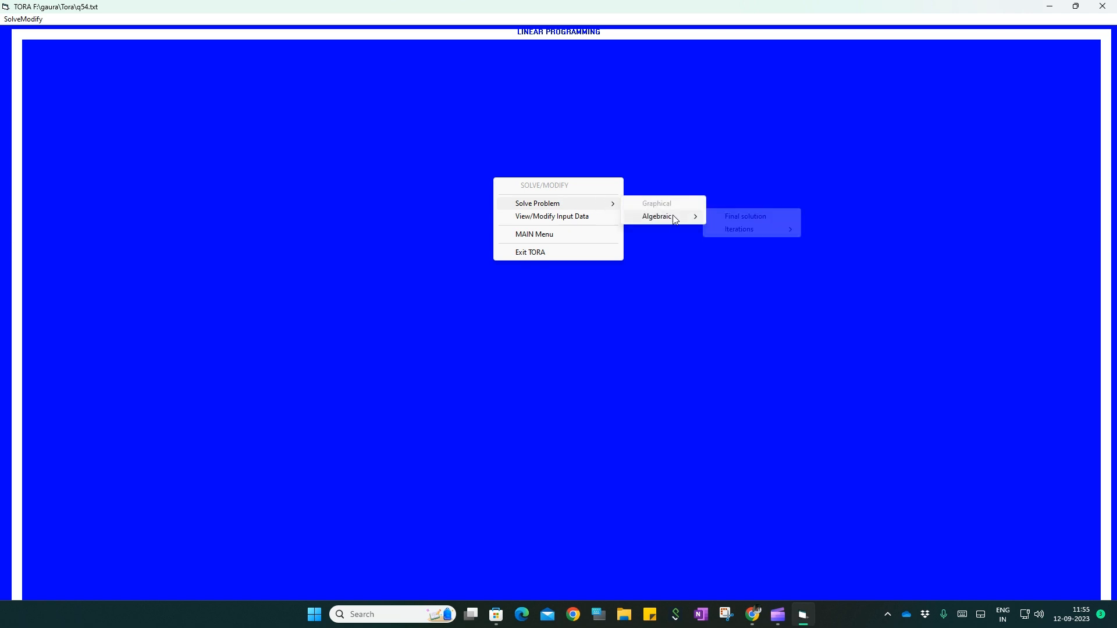
pyautogui.moveTo(753, 230)
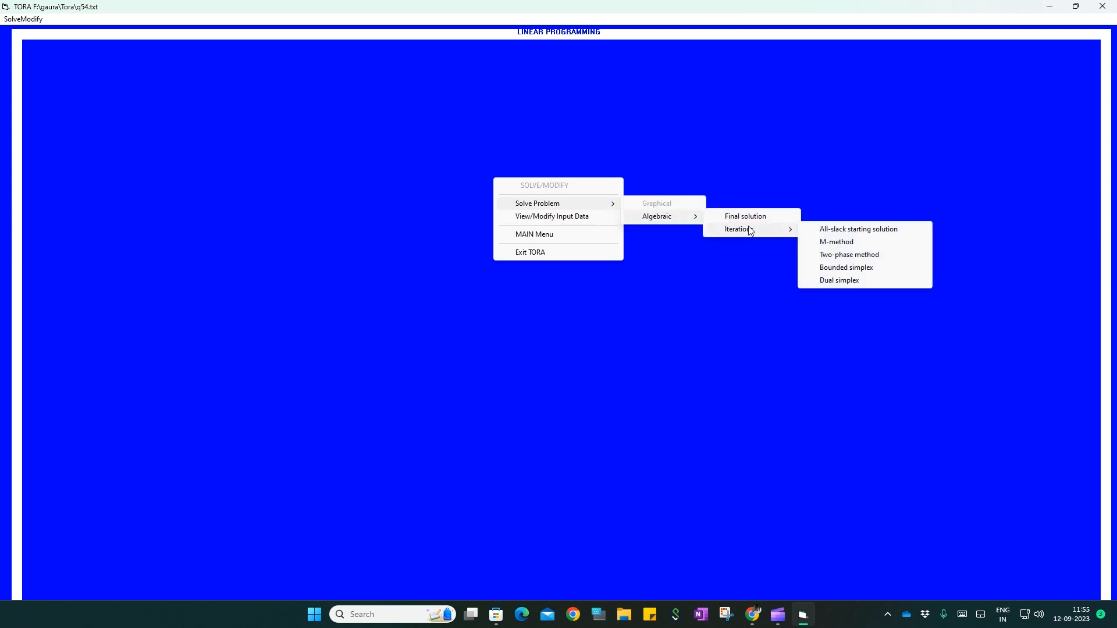
pyautogui.click(854, 231)
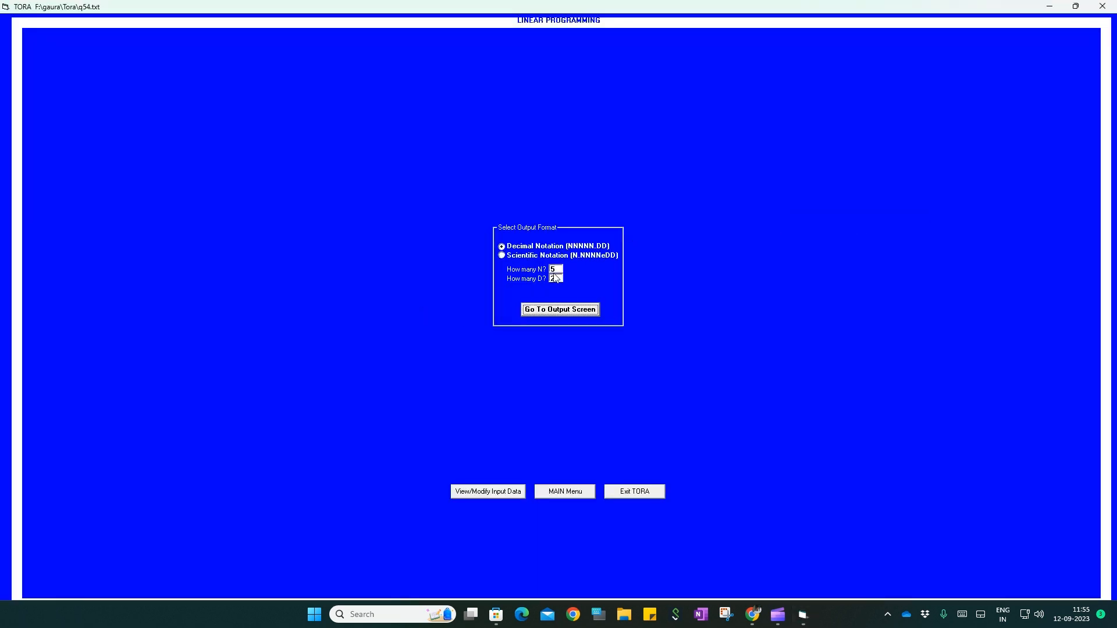
pyautogui.click(557, 312)
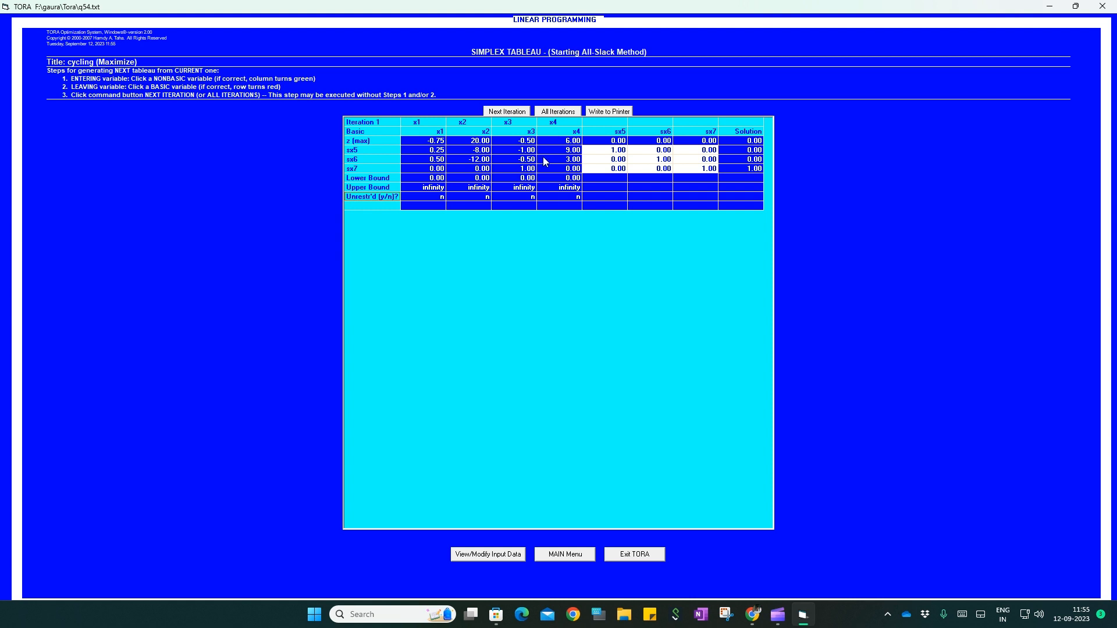
# Generate the all-slack simplex tableaus one iteration at a time through iteration 8 and review them down to the last
pyautogui.click(501, 113)
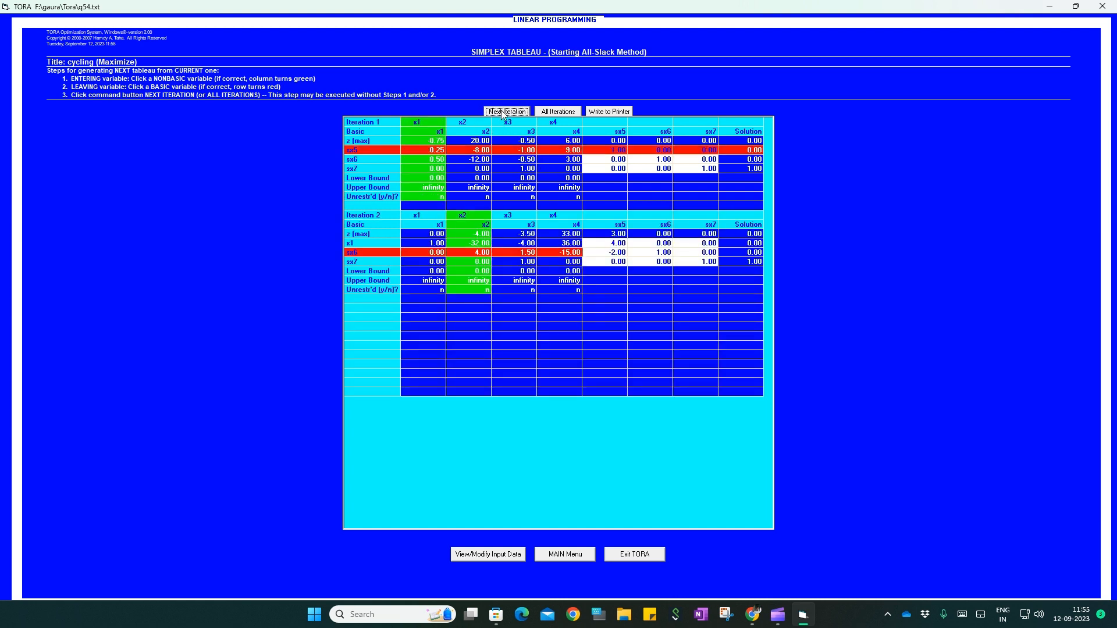
pyautogui.click(501, 112)
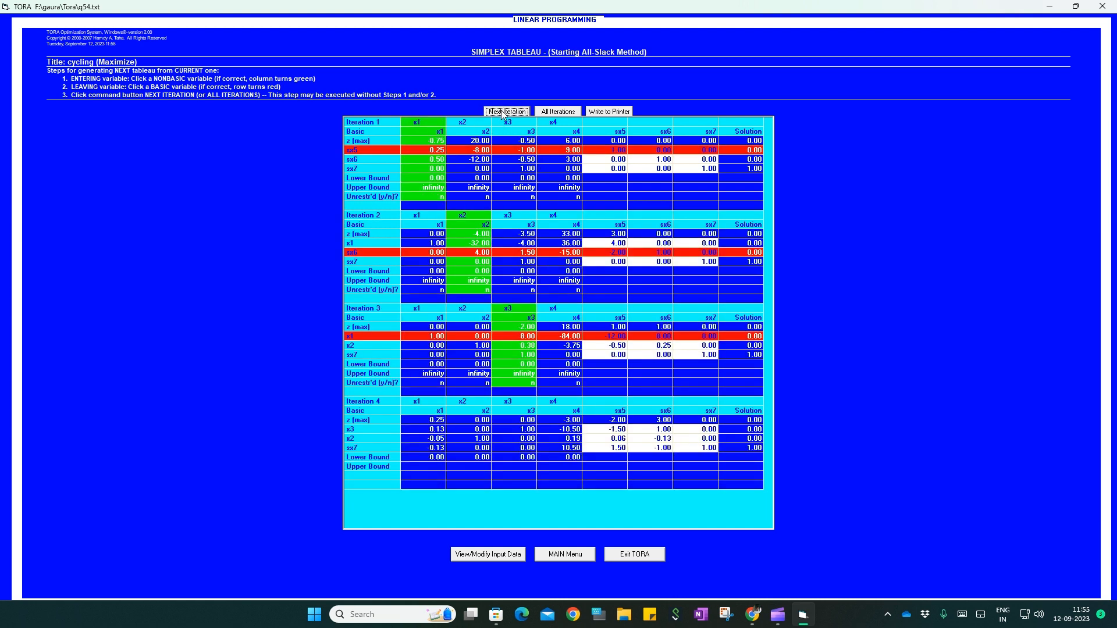
pyautogui.click(502, 113)
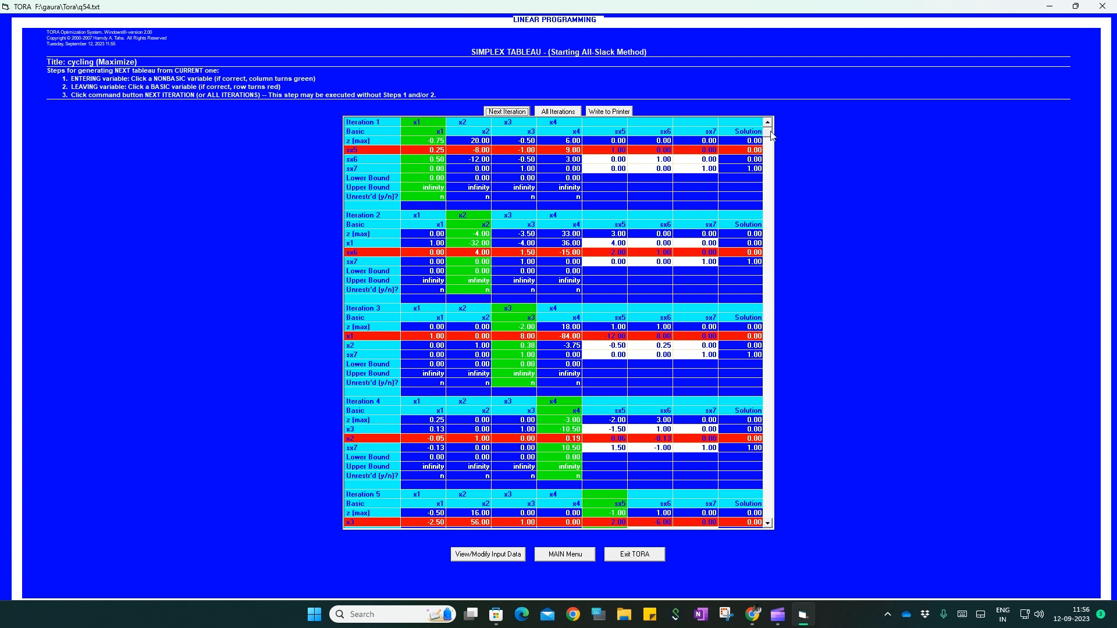
pyautogui.moveTo(771, 147); pyautogui.dragTo(767, 321)
pyautogui.click(768, 358)
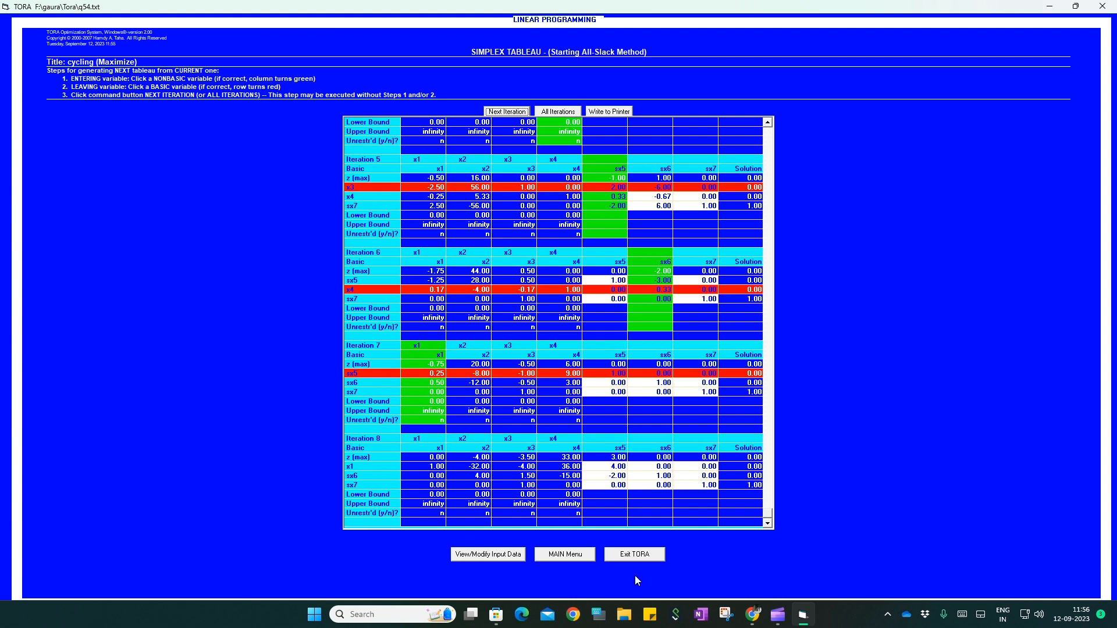
pyautogui.moveTo(753, 614)
pyautogui.click(727, 577)
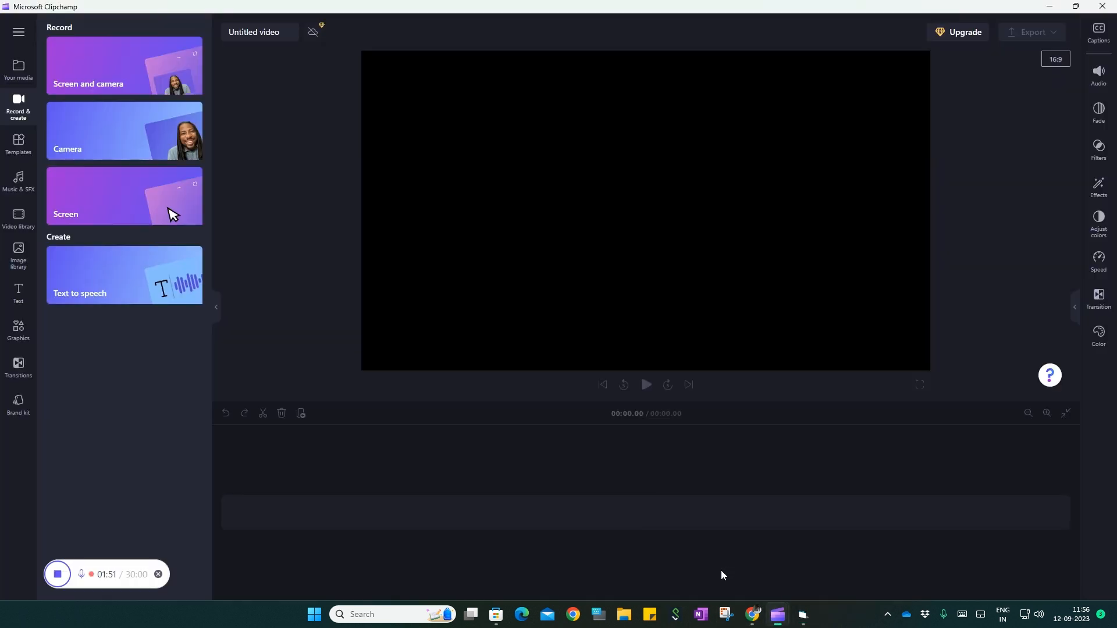